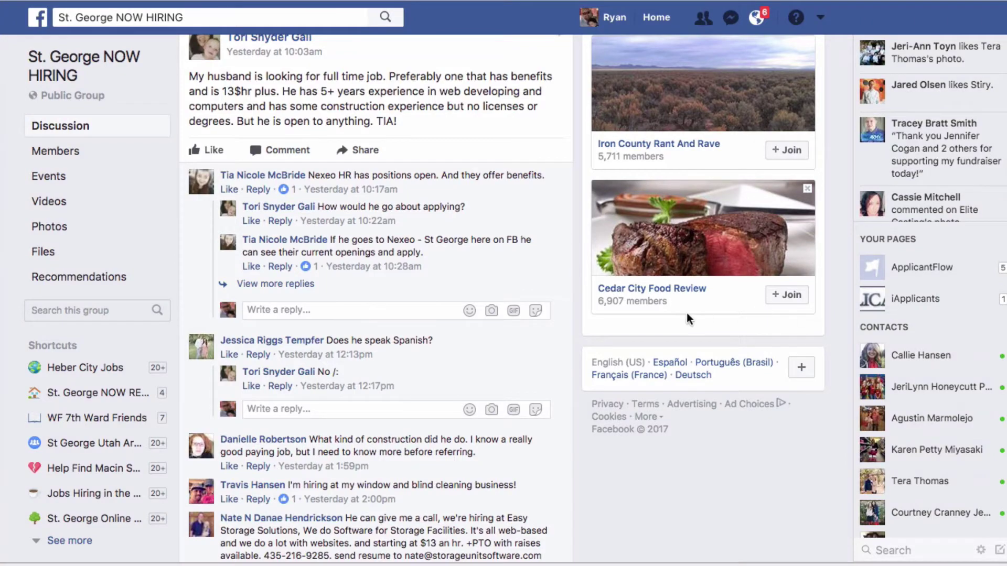
Step: Leave the St. George NOW HIRING group page and return to the home news feed
scroll(687, 313, up, 15)
scroll(606, 304, up, 12)
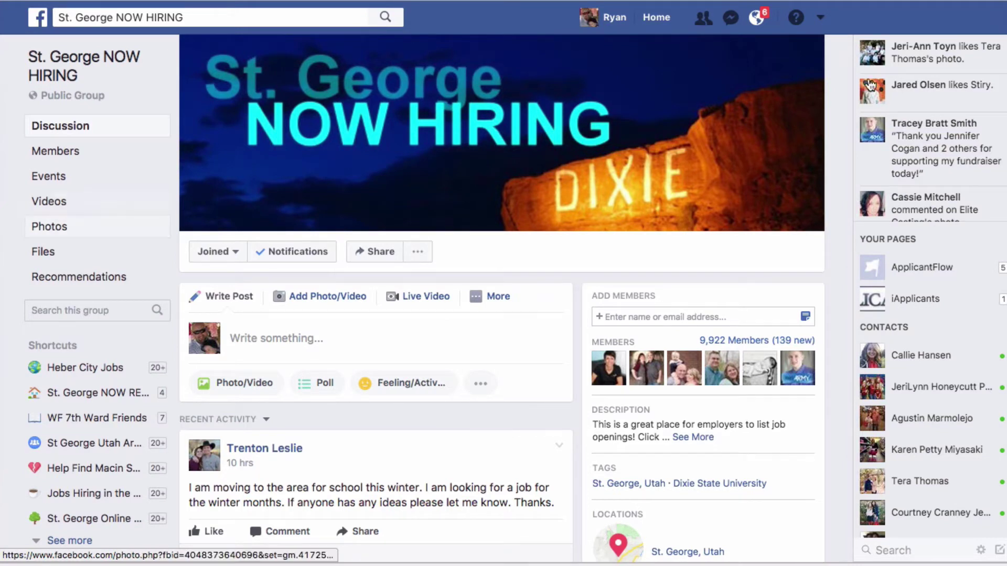
click(490, 297)
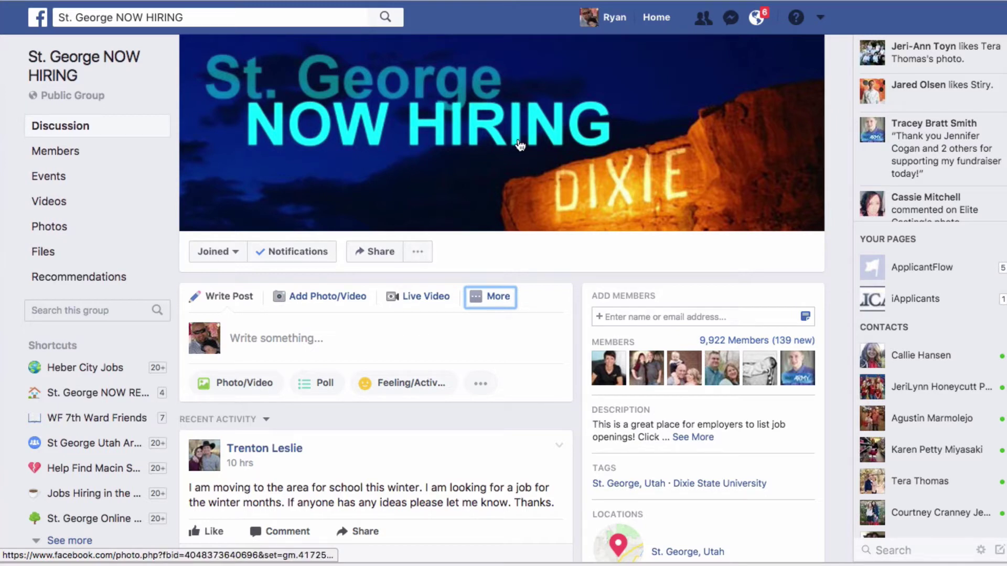
click(273, 20)
key(Escape)
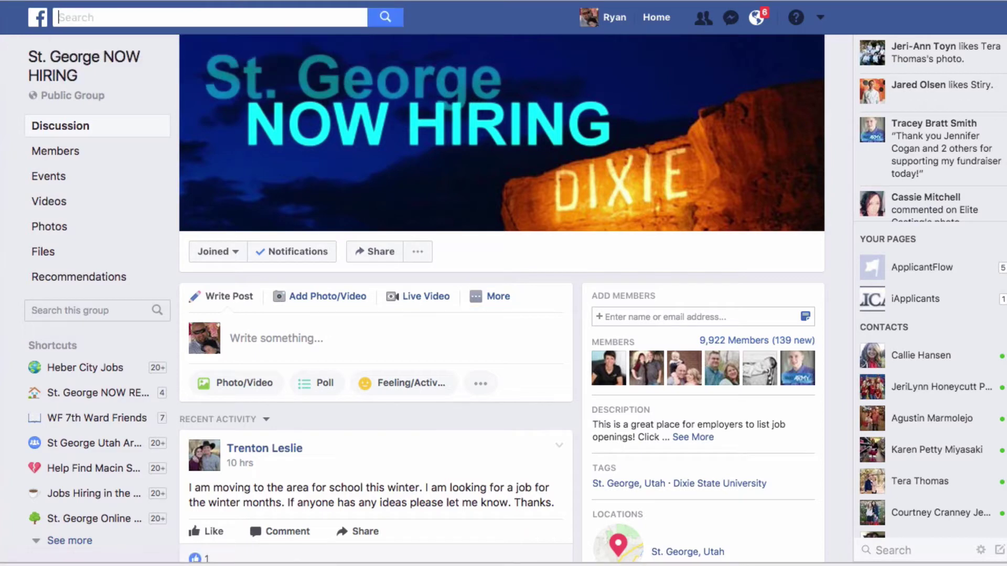
click(52, 39)
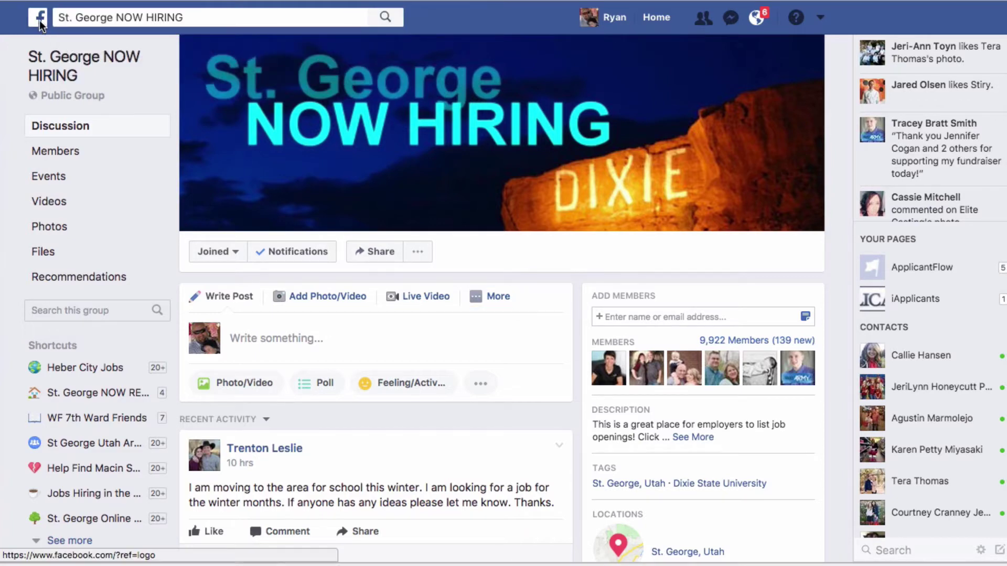
click(38, 18)
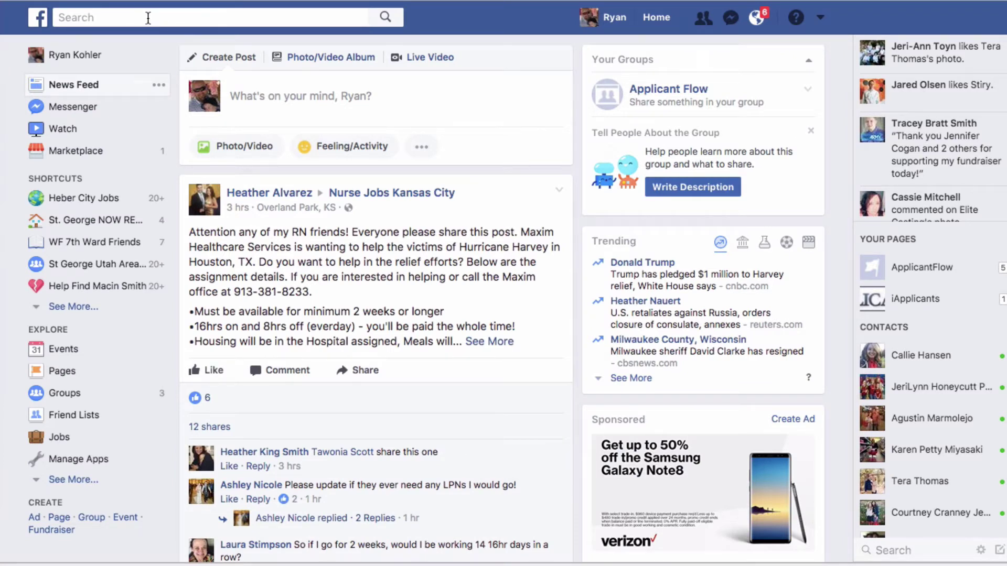
Step: Search Facebook for "kansas city hiring"
click(148, 17)
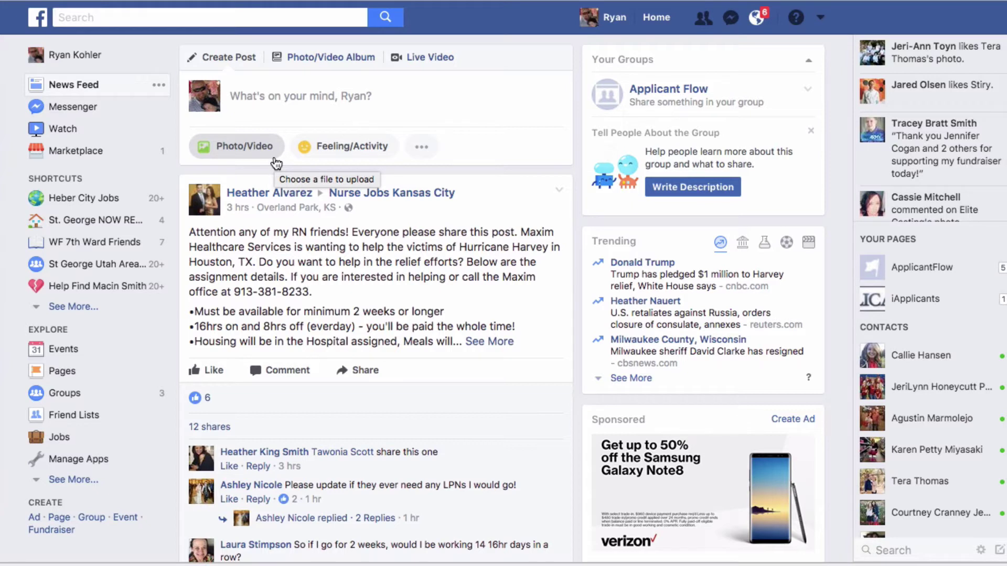
text(kansas city)
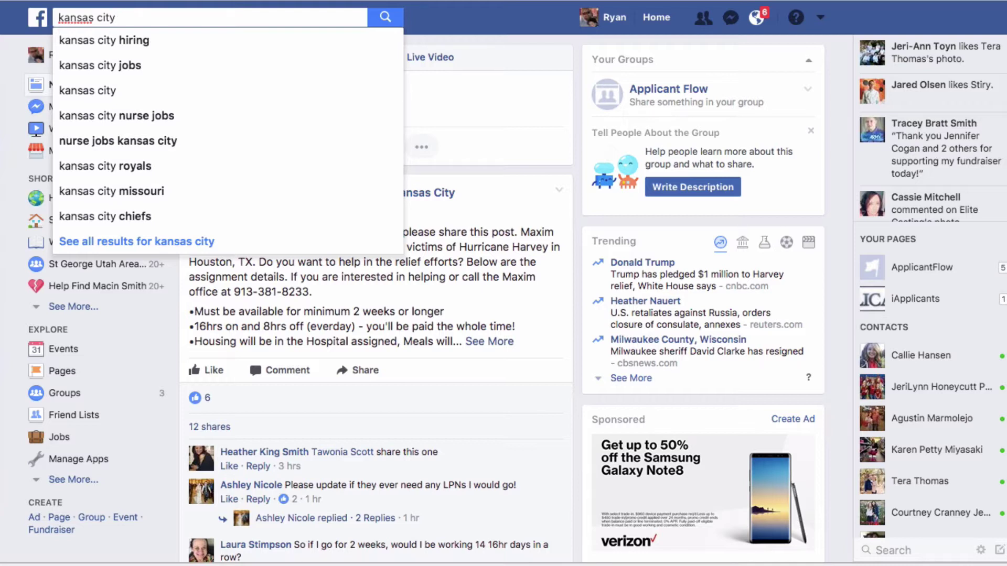
text(h)
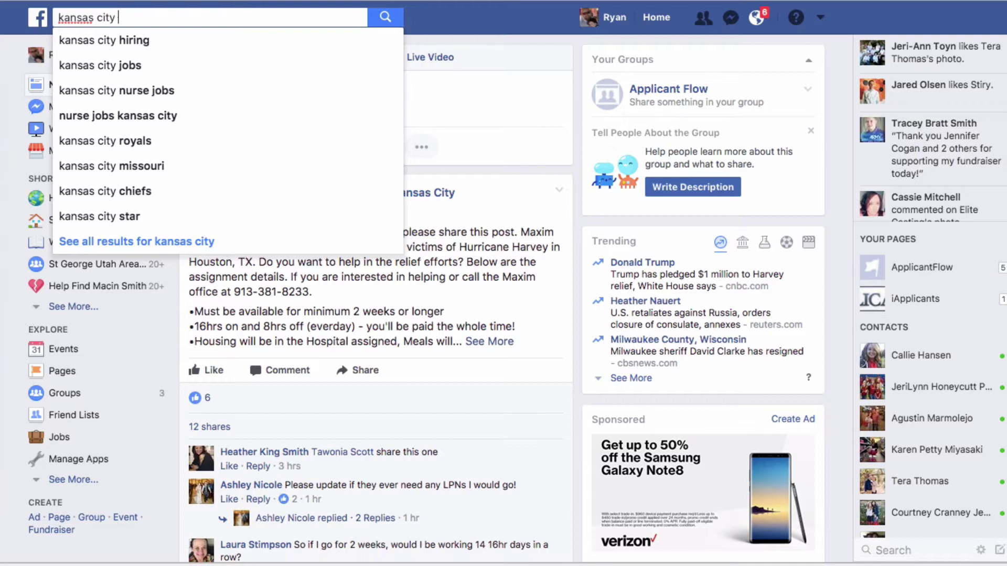
text(iring)
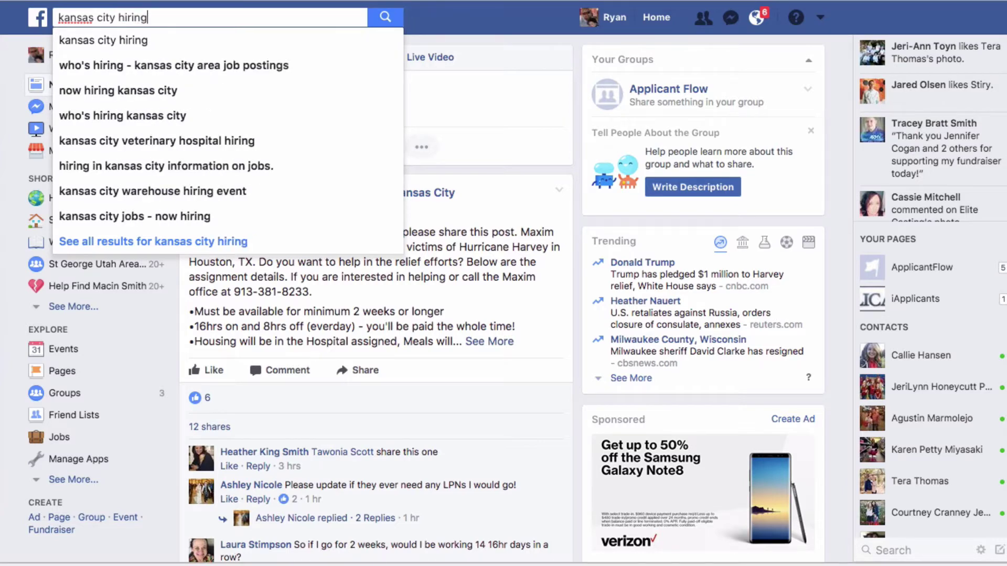
key(Return)
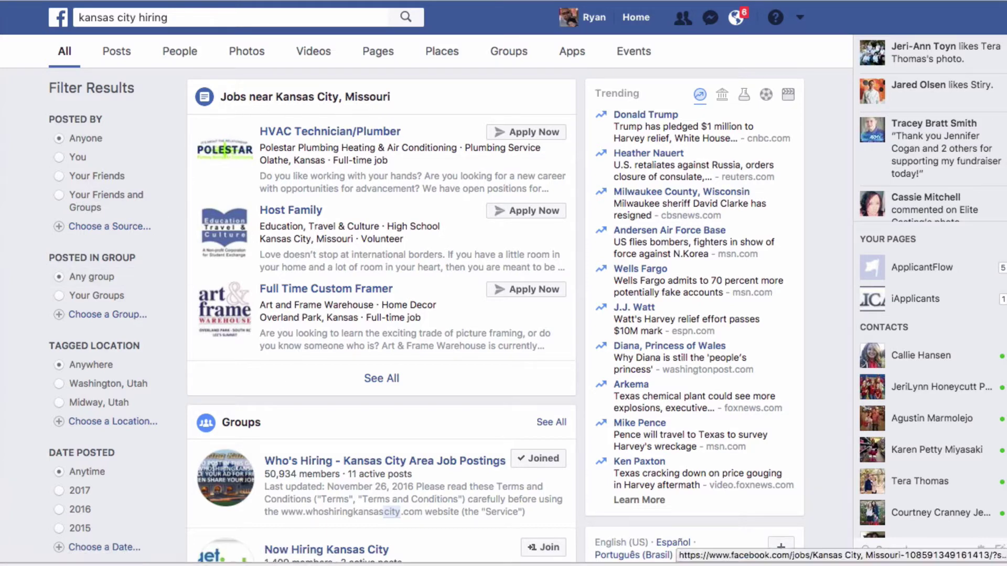
Step: Show all group results for the Kansas City hiring search and look through the listed groups
scroll(206, 507, down, 4)
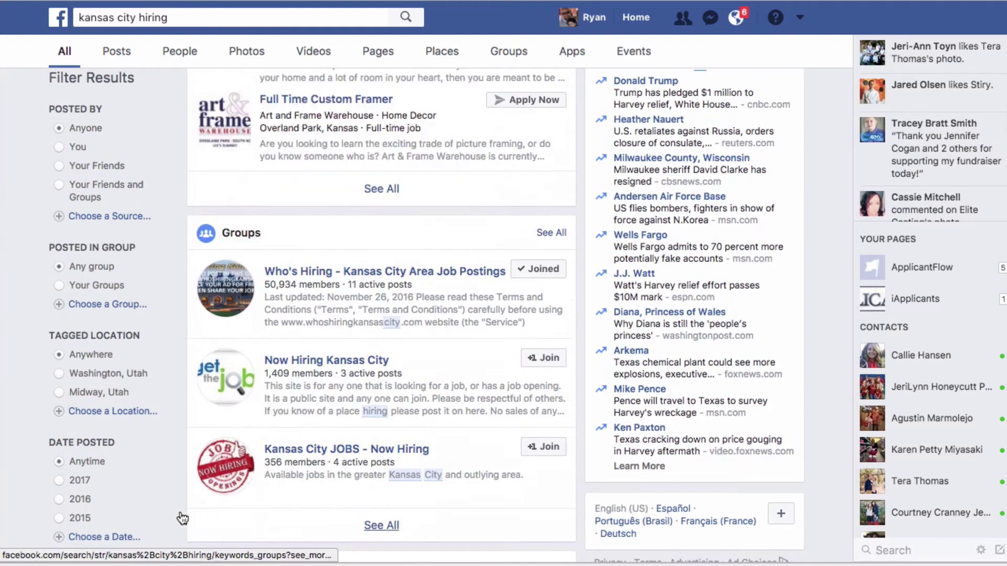
scroll(228, 428, down, 2)
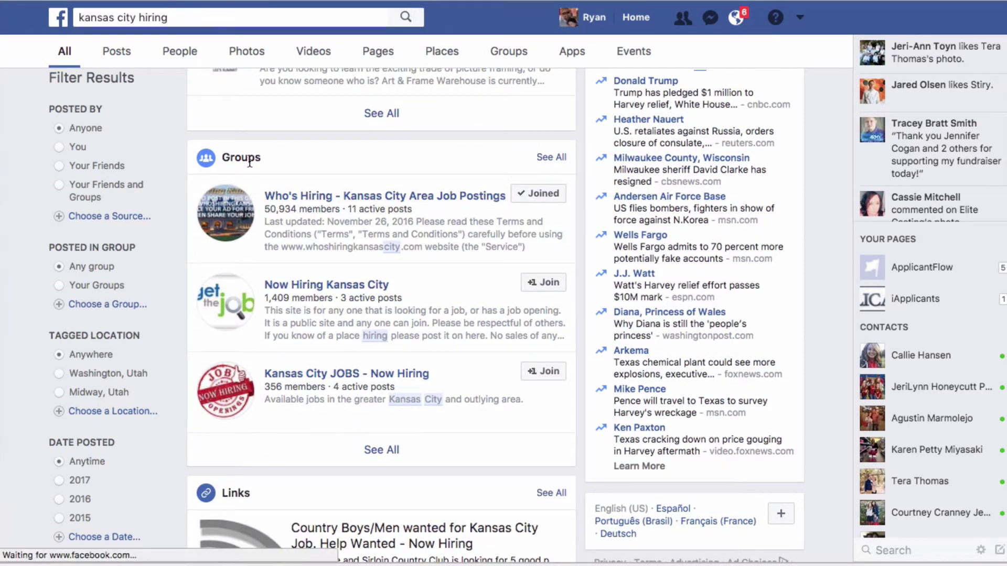
click(385, 452)
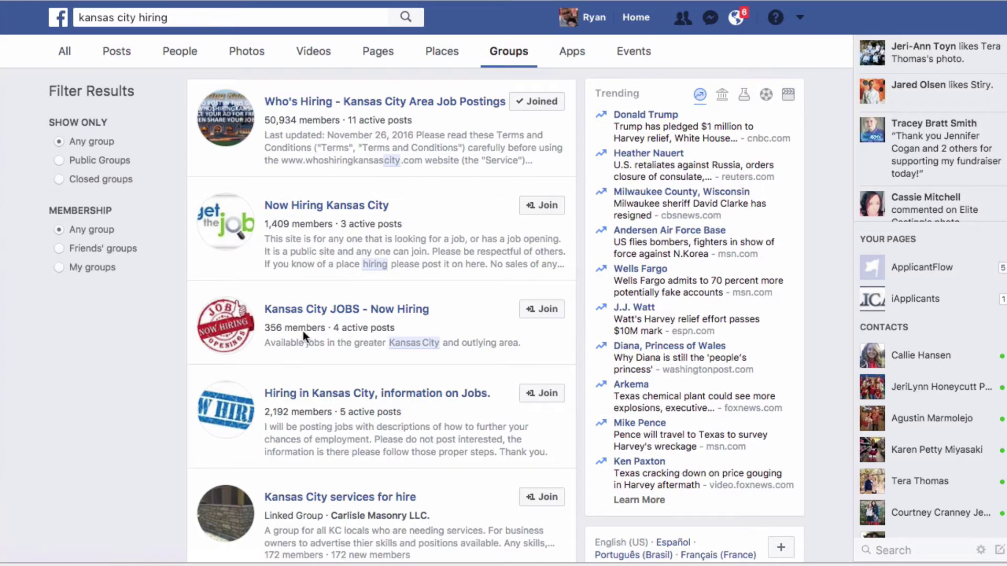
scroll(339, 408, down, 10)
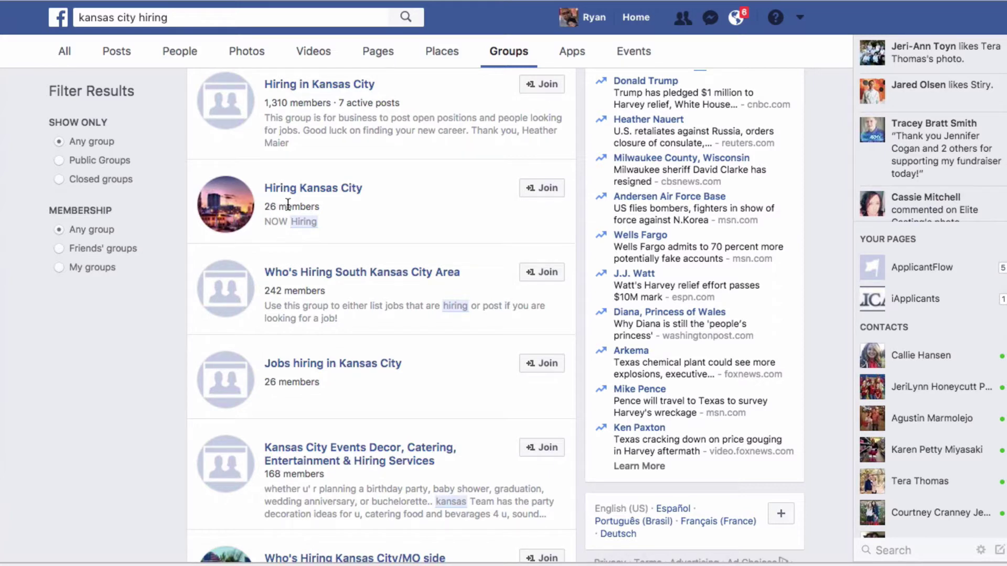
scroll(319, 320, up, 4)
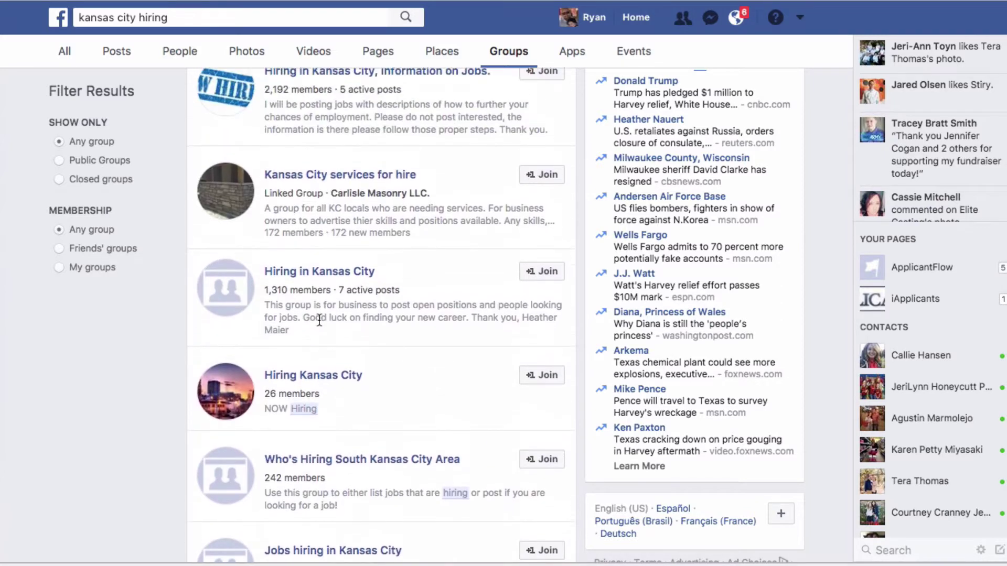
scroll(319, 320, up, 6)
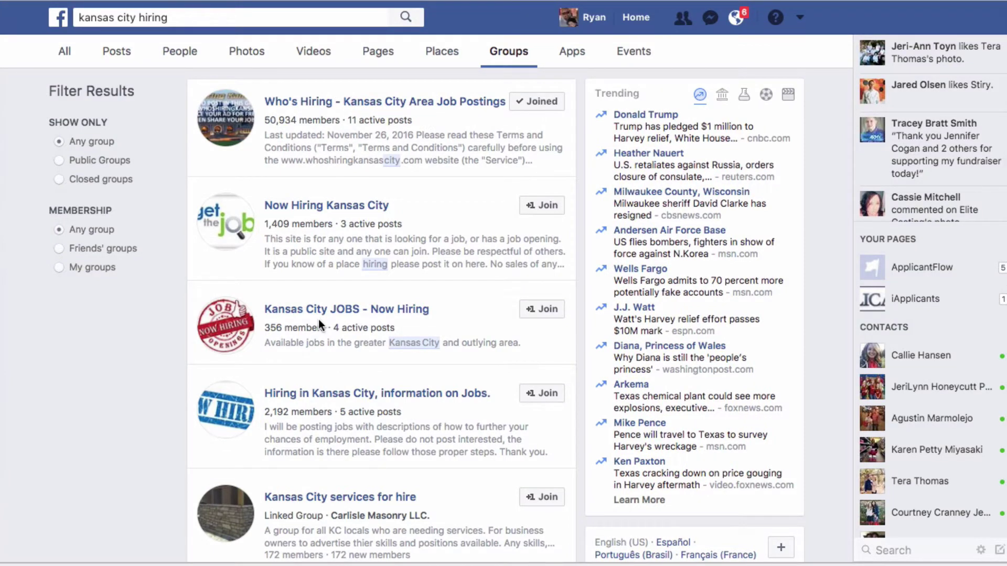
Step: Change the group search to "kansas city jobs" and run it
click(140, 19)
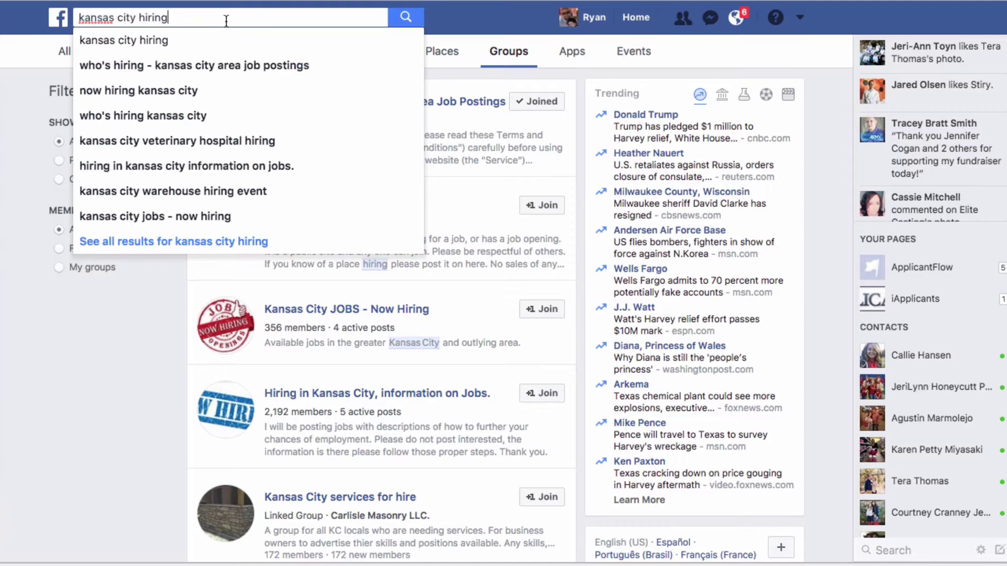
key(BackSpace)
key(BackSpace)
key(BackSpace)
key(BackSpace)
key(BackSpace)
key(BackSpace)
text(jobs)
key(Return)
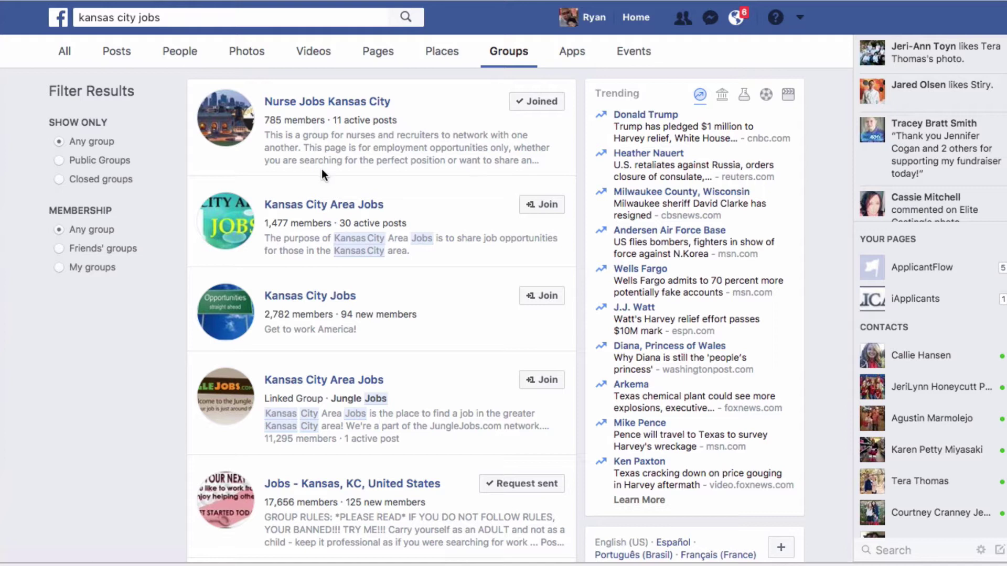
Step: Change the group search to "kansas city help wanted" and run it
click(176, 21)
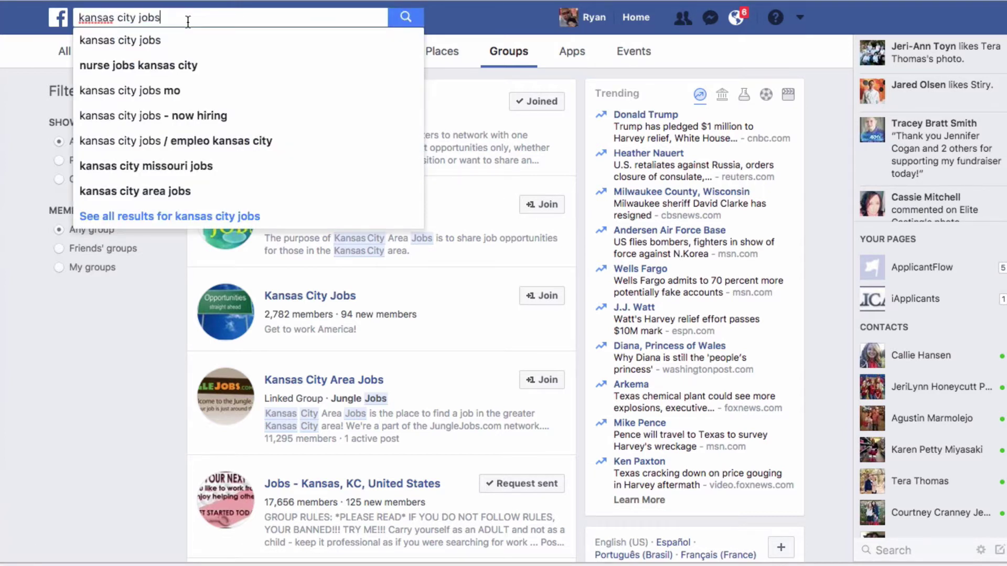
key(BackSpace)
key(BackSpace)
key(BackSpace)
key(BackSpace)
text(help want)
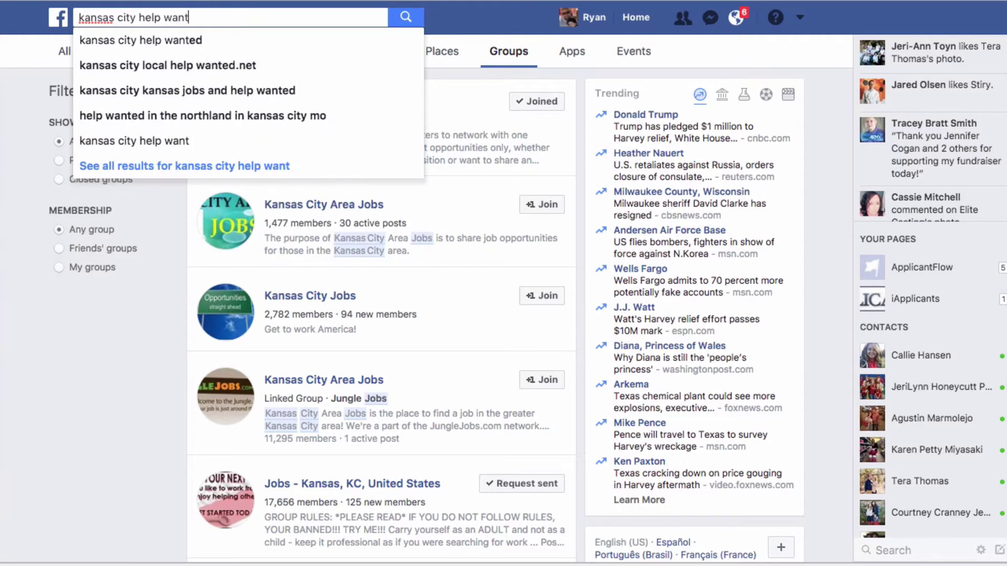
text(ed)
key(Return)
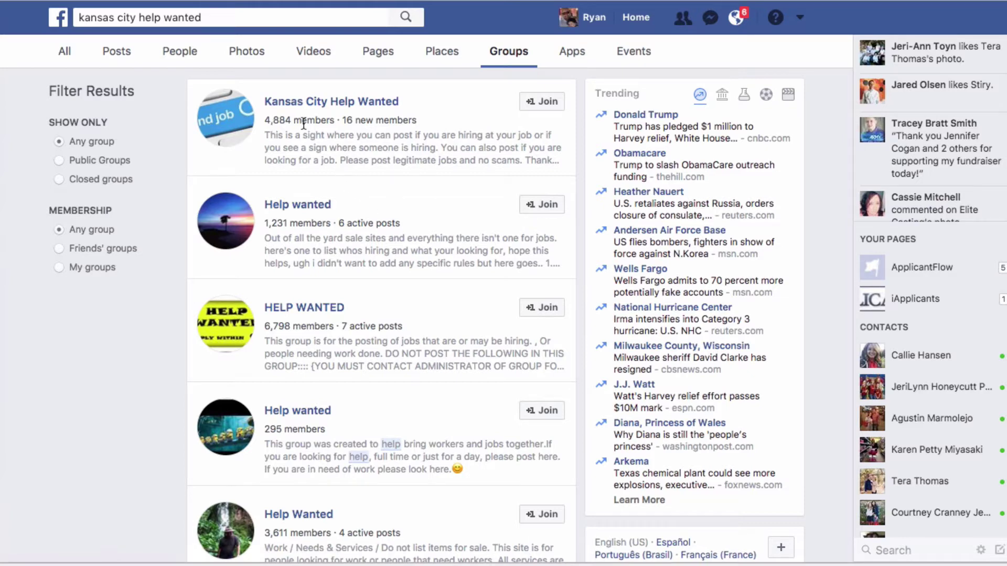
Step: Open the Kansas City Help Wanted group and look over its page and member list
click(329, 101)
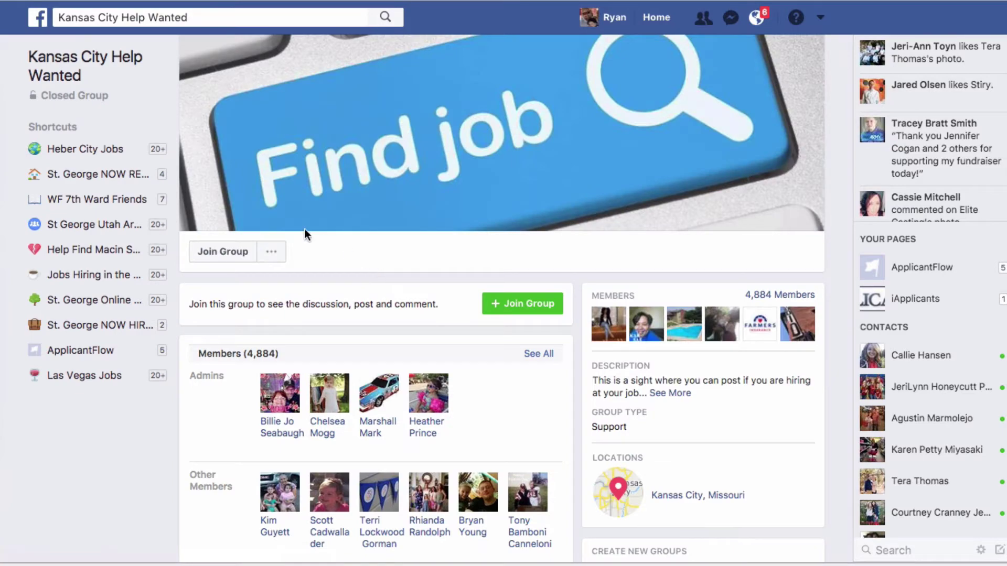
scroll(488, 196, down, 6)
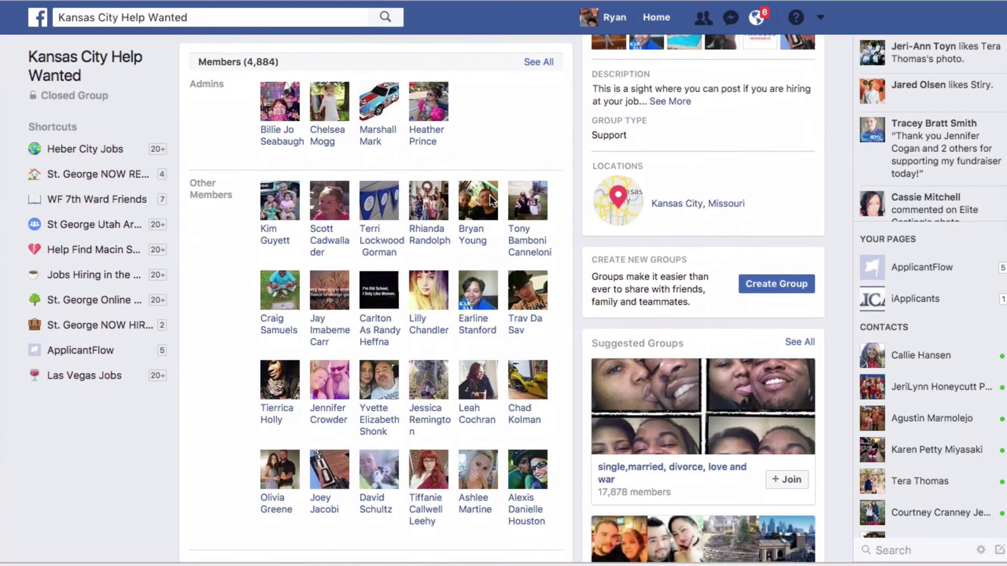
scroll(490, 195, down, 3)
scroll(490, 196, up, 9)
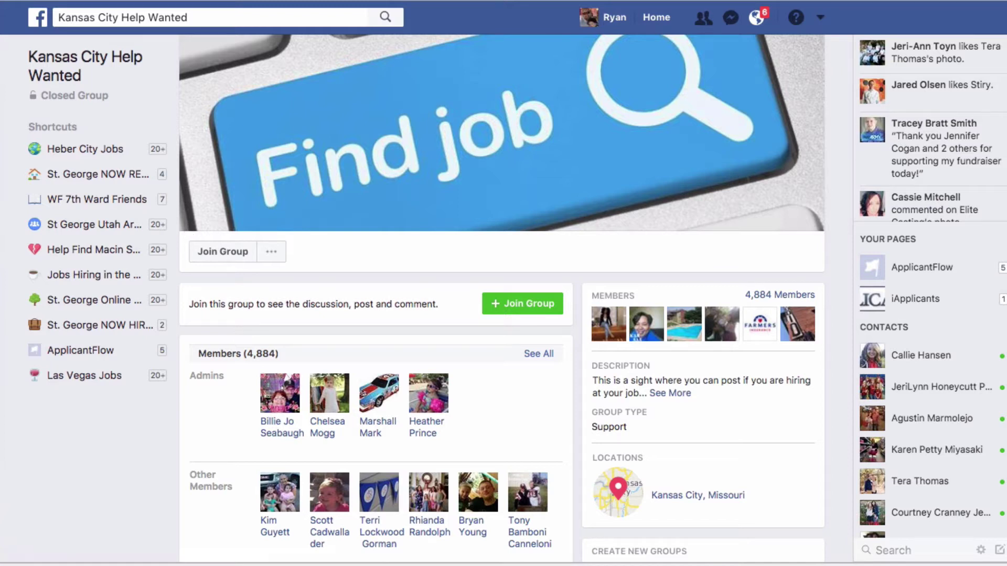
Step: Expand the group's full description and request to join the group, returning to the search results
click(658, 393)
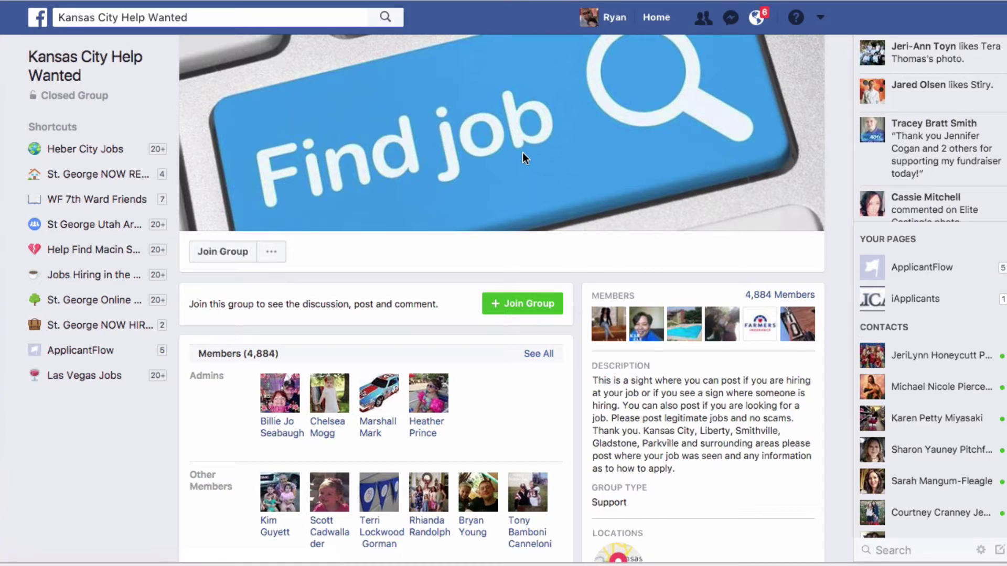
click(526, 307)
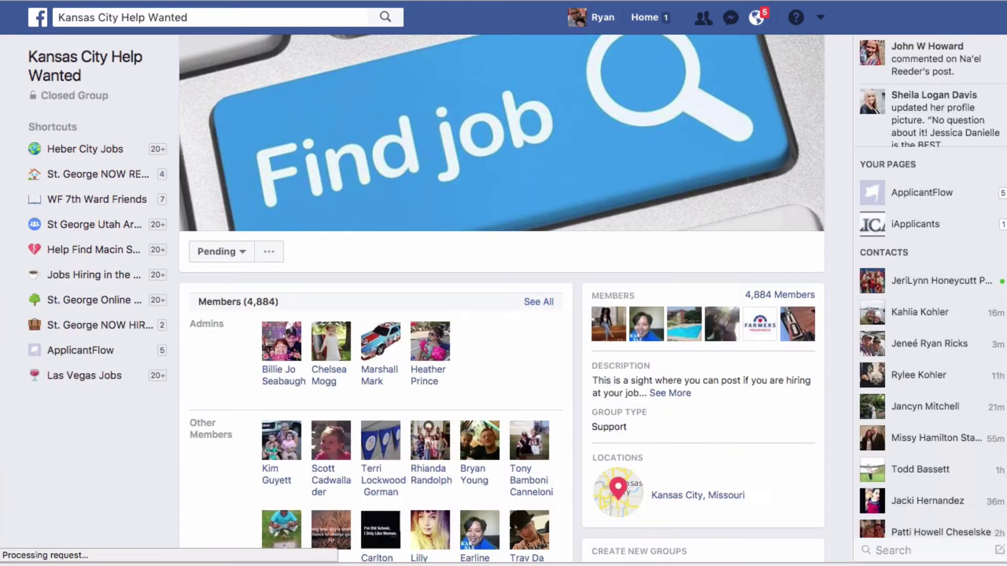
key(alt+Left)
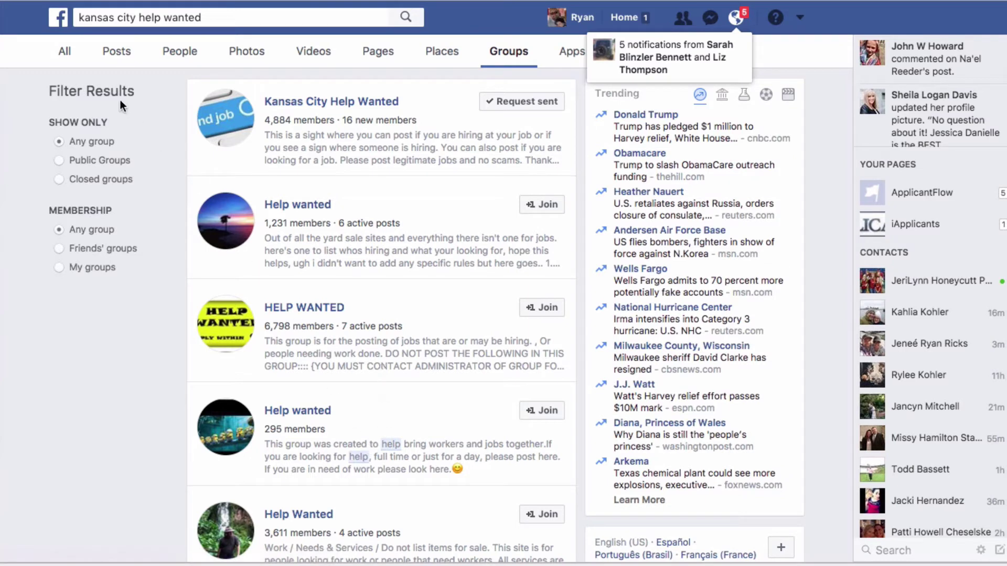
Step: Change the group search to "utah help wanted", run it and look over the listed groups
click(86, 16)
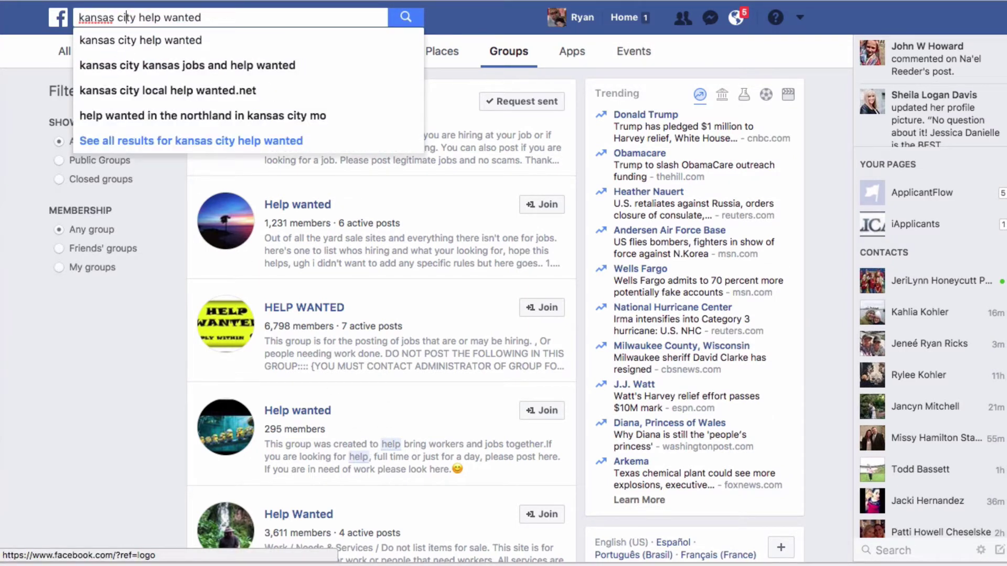
click(134, 18)
key(BackSpace)
key(BackSpace)
key(BackSpace)
key(BackSpace)
key(BackSpace)
key(BackSpace)
key(BackSpace)
key(BackSpace)
key(BackSpace)
key(BackSpace)
key(BackSpace)
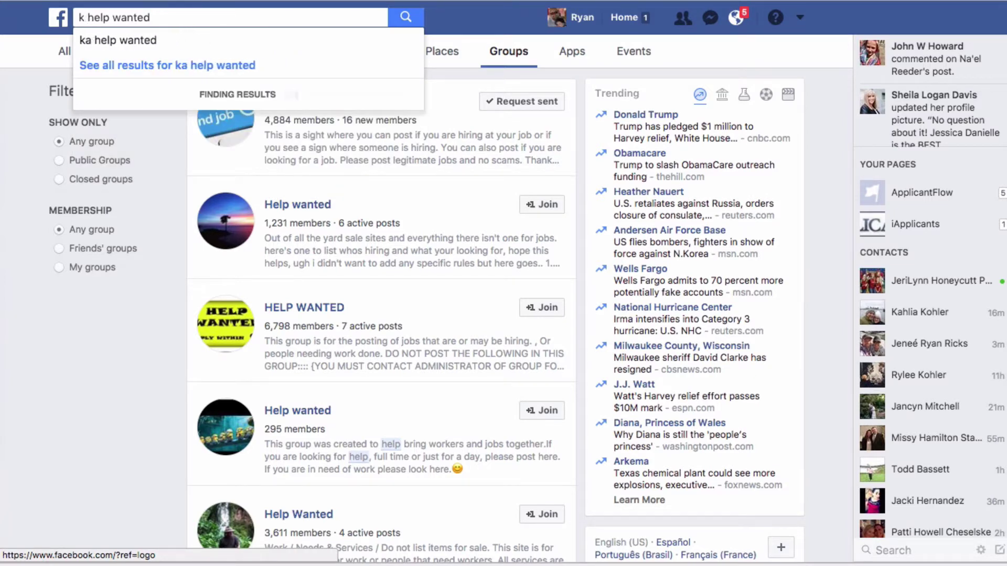
text(utah)
key(Return)
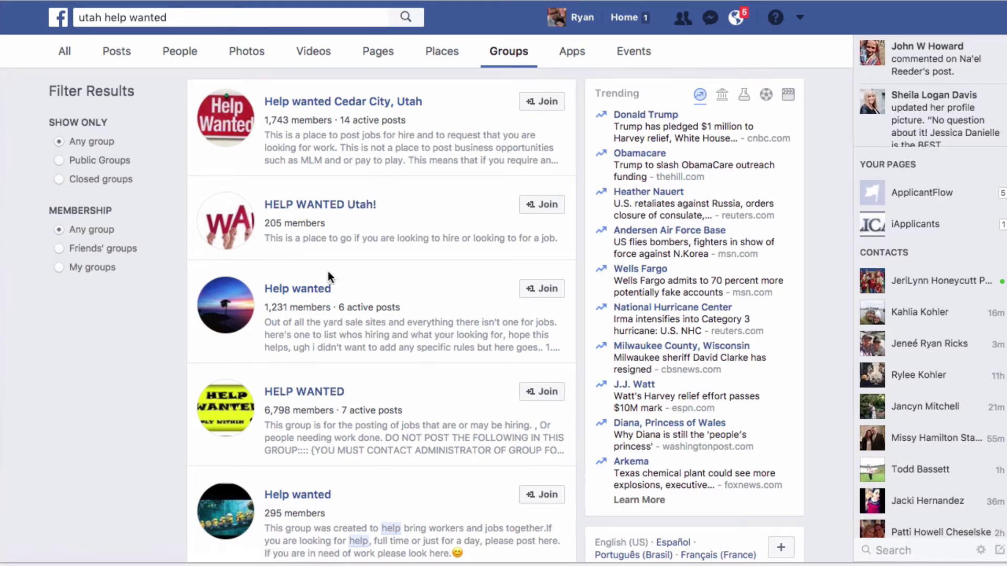
scroll(374, 348, down, 3)
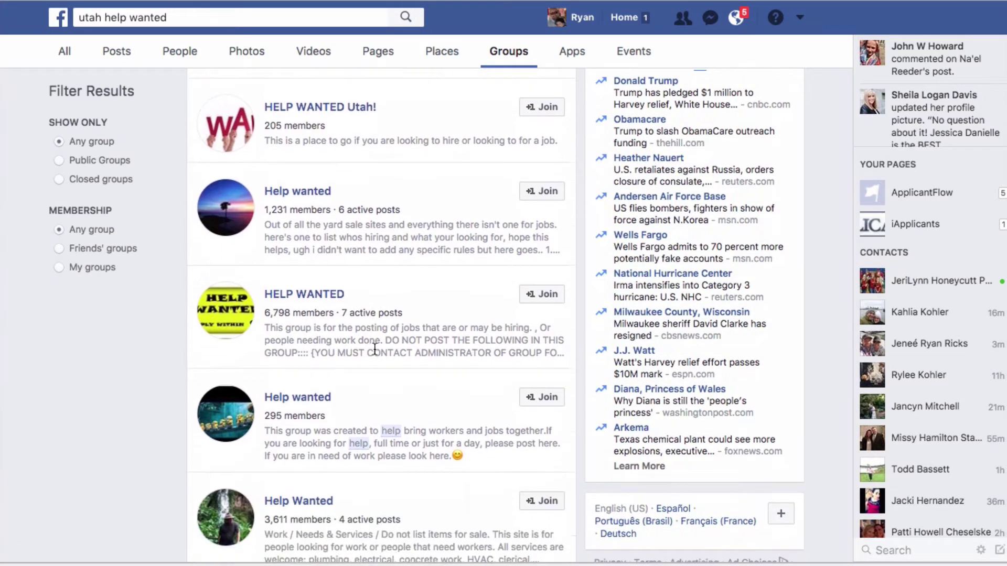
scroll(374, 348, up, 3)
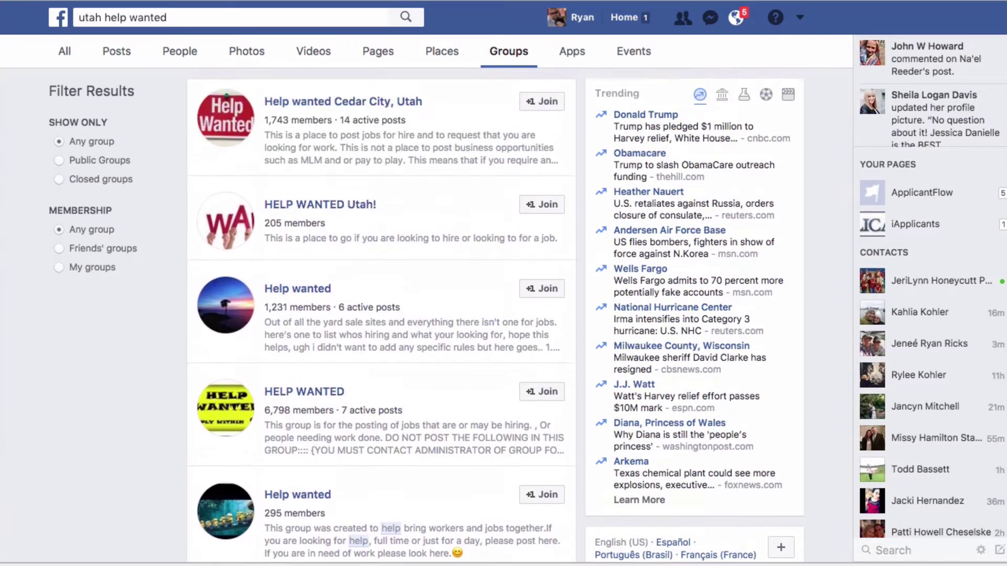
Step: Try a group search for the suggested phrase "nursing jobs near you"
click(83, 17)
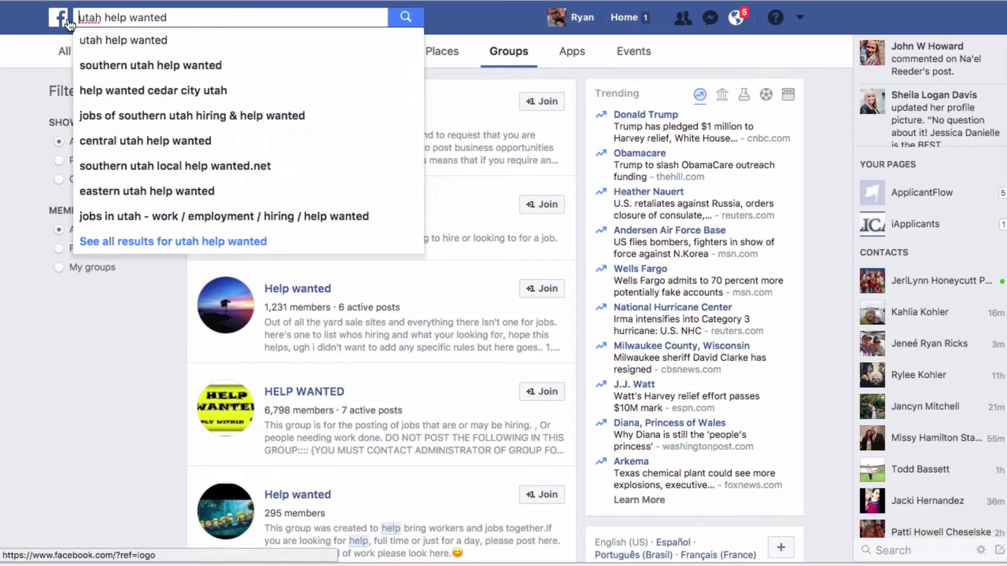
text(Nusring)
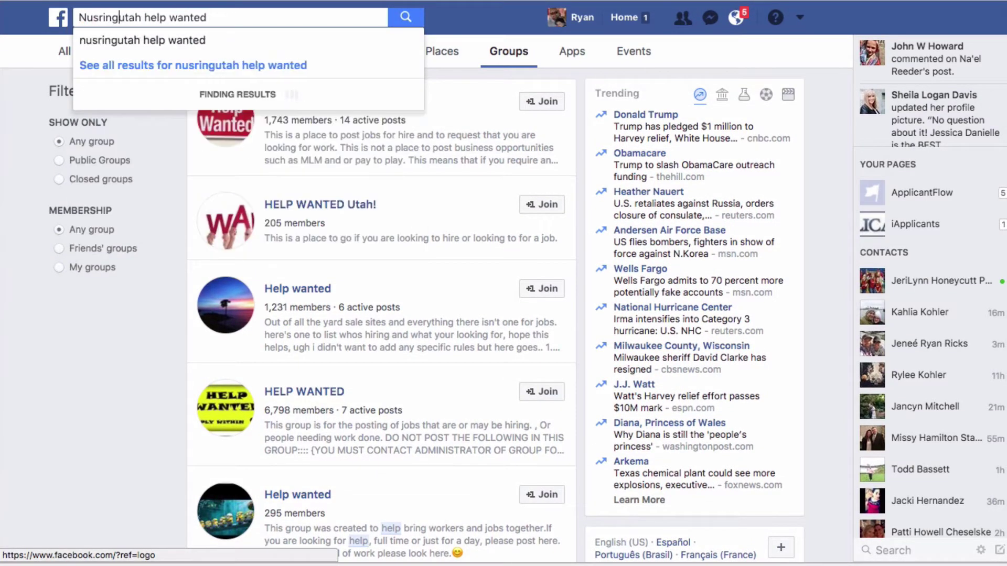
text( jobs)
key(shift+End)
key(BackSpace)
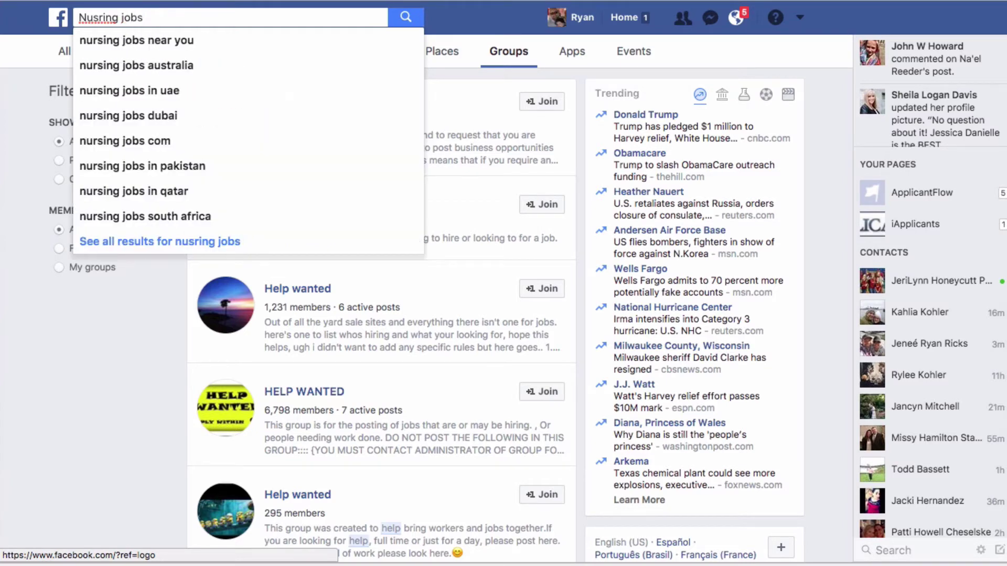
click(108, 41)
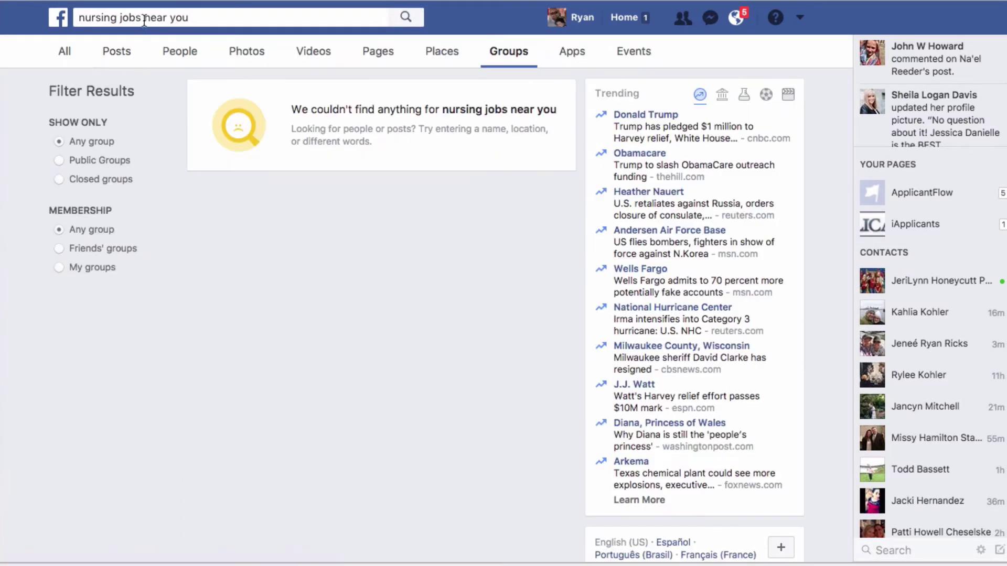
Step: Shorten the group search to "nursing jobs", run it and look over the listed groups
click(191, 19)
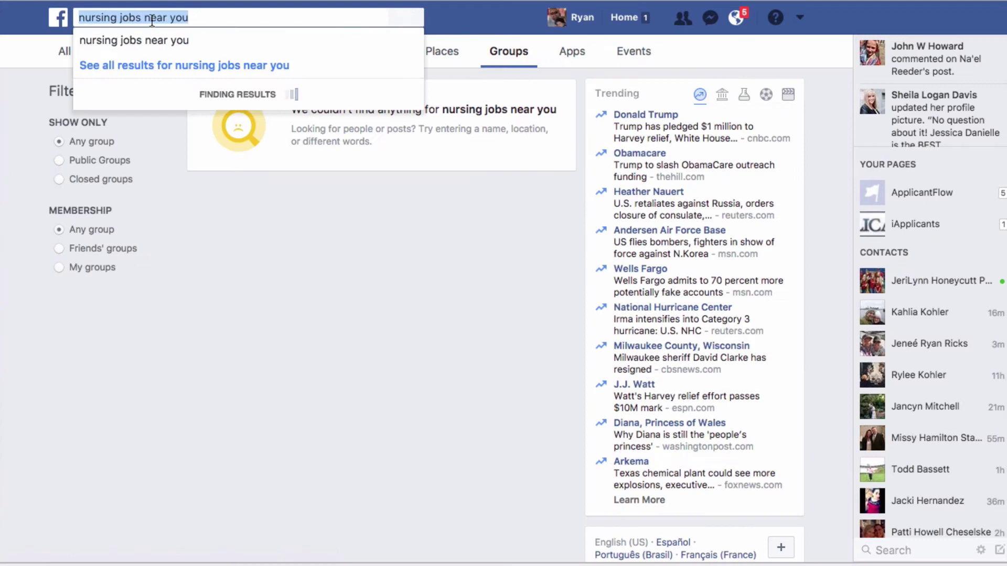
click(254, 23)
key(BackSpace)
key(BackSpace)
key(BackSpace)
key(BackSpace)
key(BackSpace)
key(BackSpace)
key(BackSpace)
key(BackSpace)
key(BackSpace)
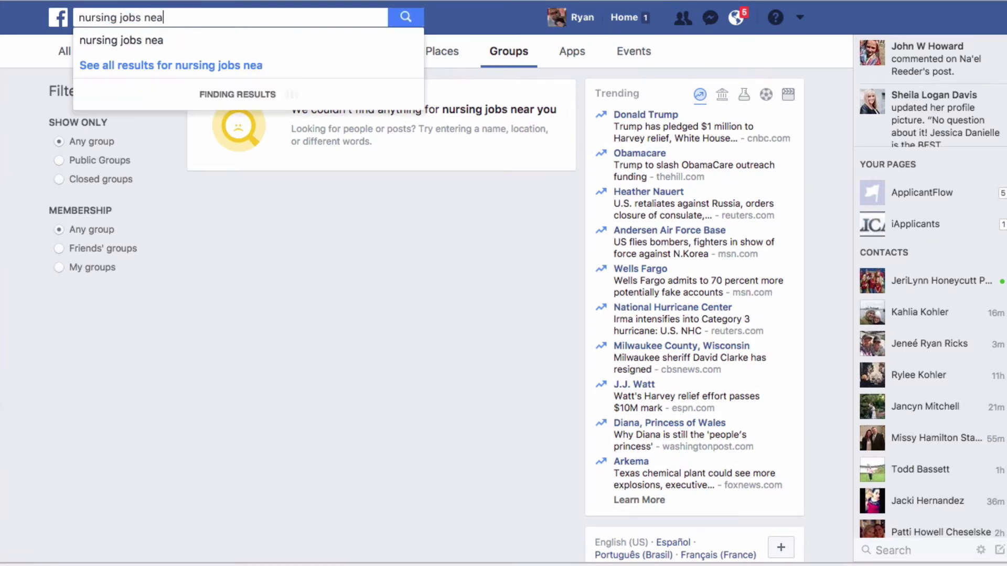
key(Return)
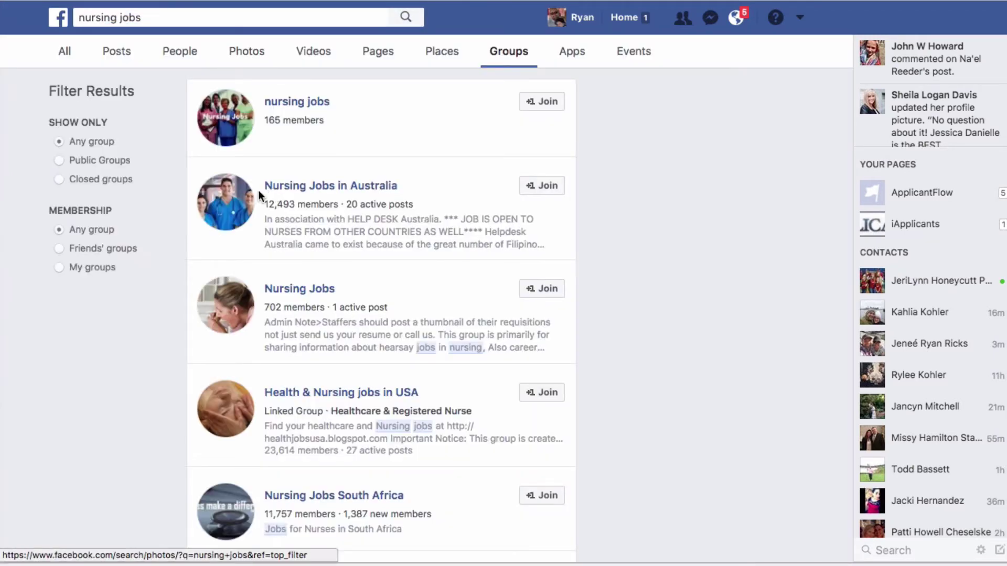
scroll(408, 353, down, 3)
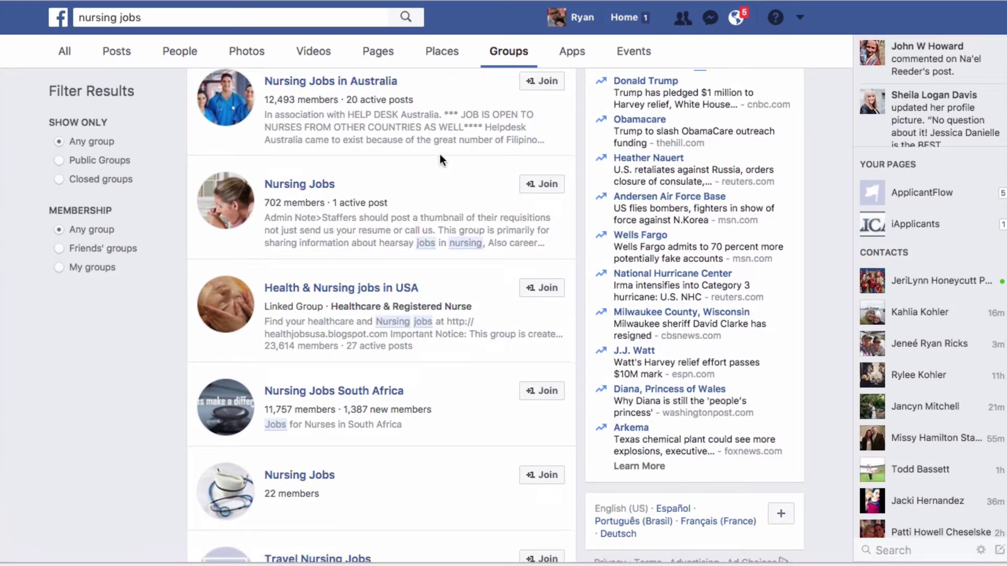
scroll(439, 153, down, 3)
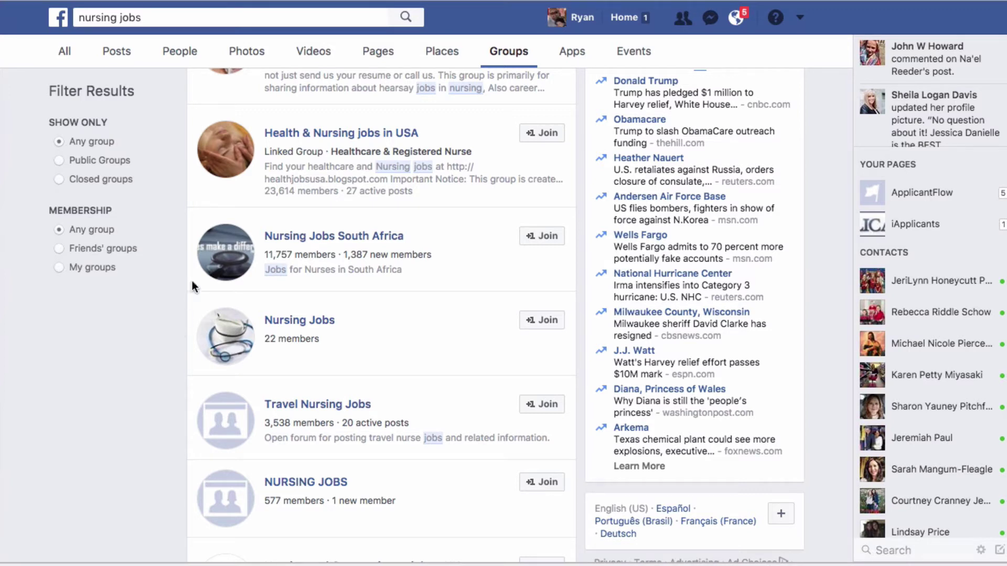
Step: Change the group search to the suggested "st george now hiring" and run it
click(194, 17)
text(st)
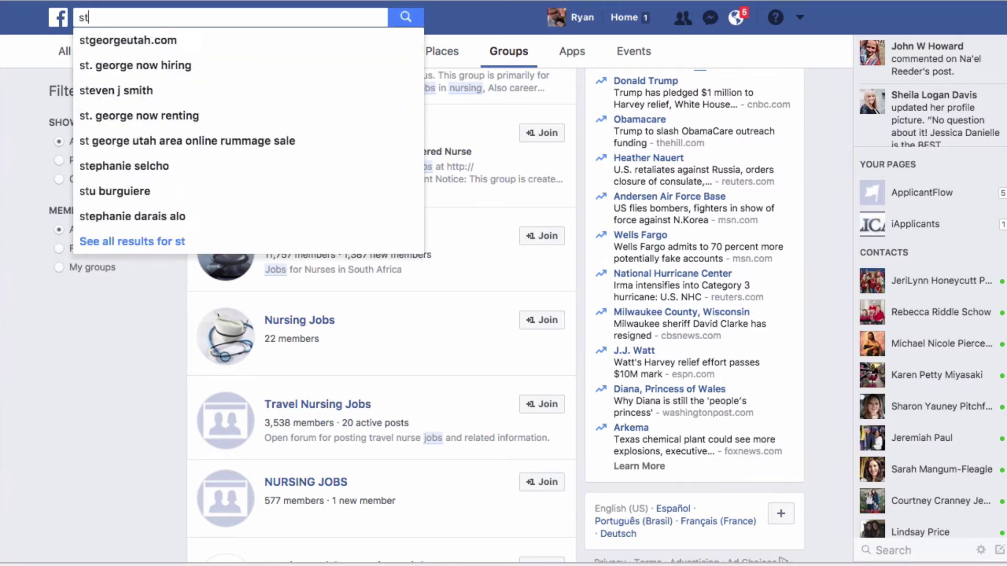
key(Down)
key(Down)
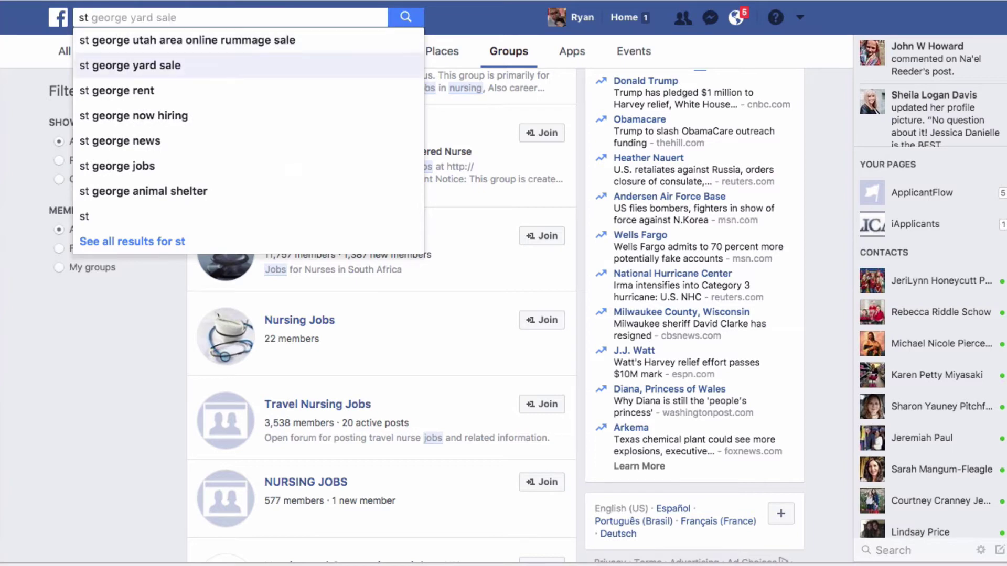
key(Down)
key(Down)
key(Return)
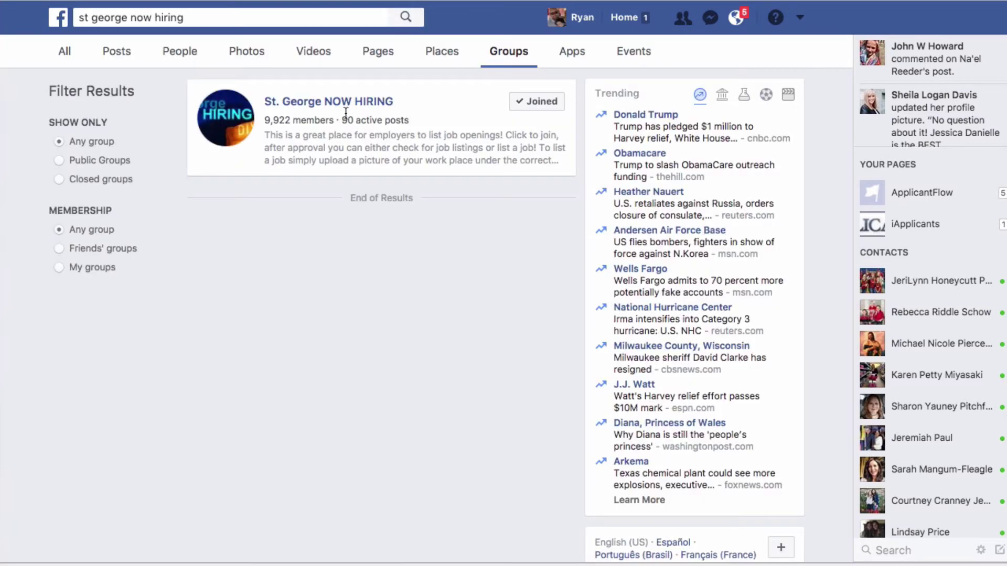
Step: Open the St. George NOW HIRING group and examine the Captioning Agent job post, expanding the reply to its comment
click(343, 102)
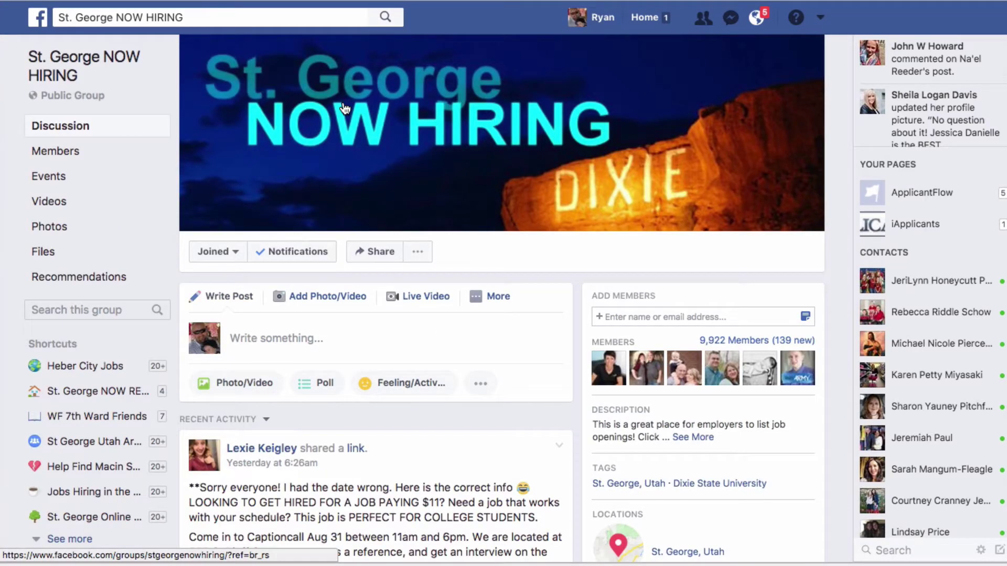
scroll(438, 307, down, 5)
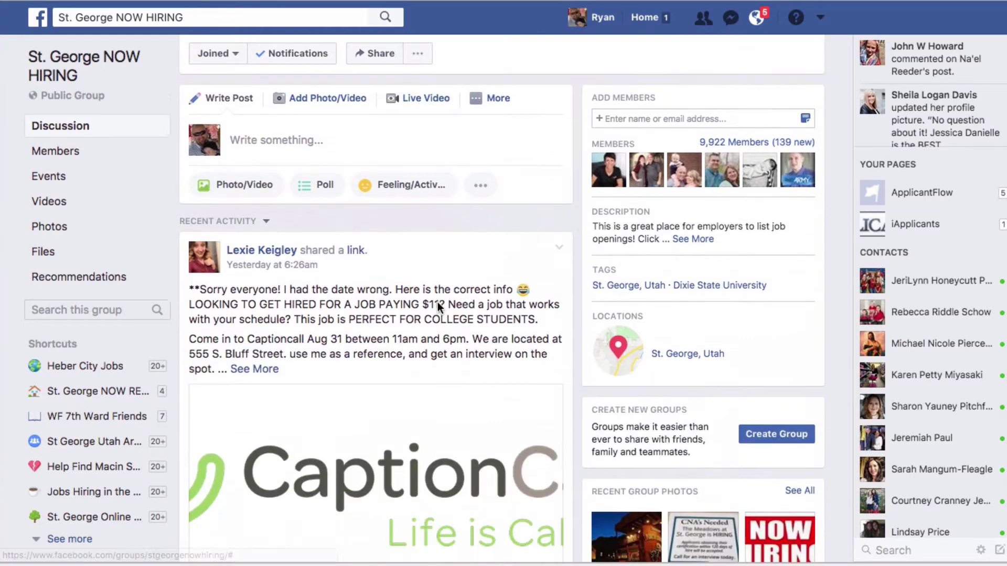
scroll(437, 302, down, 2)
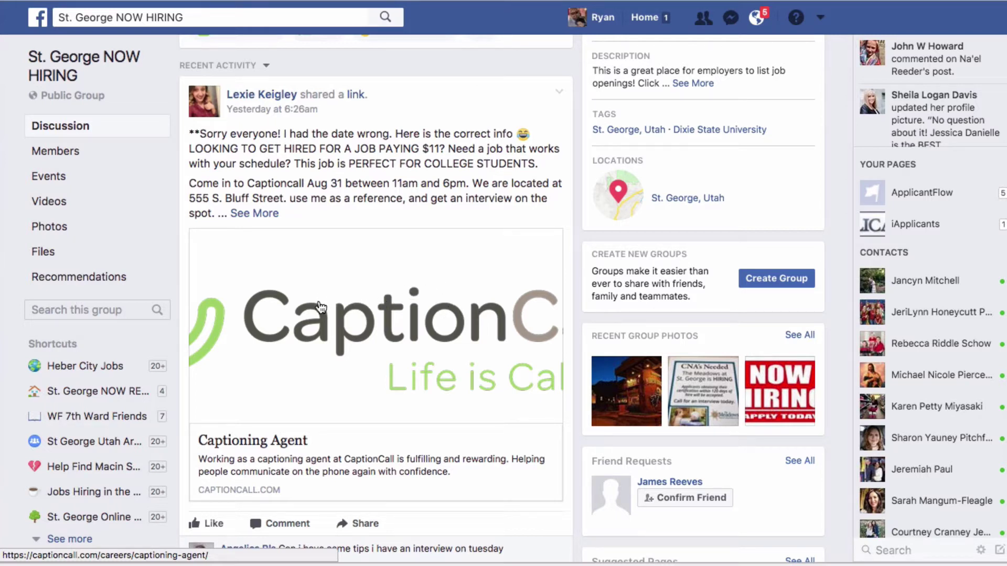
mouse_move(260, 98)
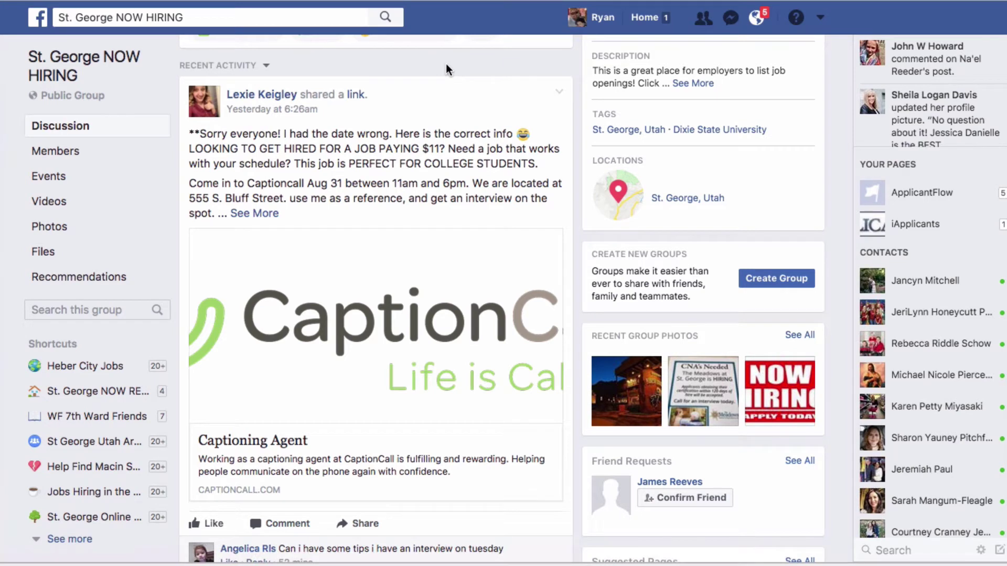
scroll(454, 89, down, 3)
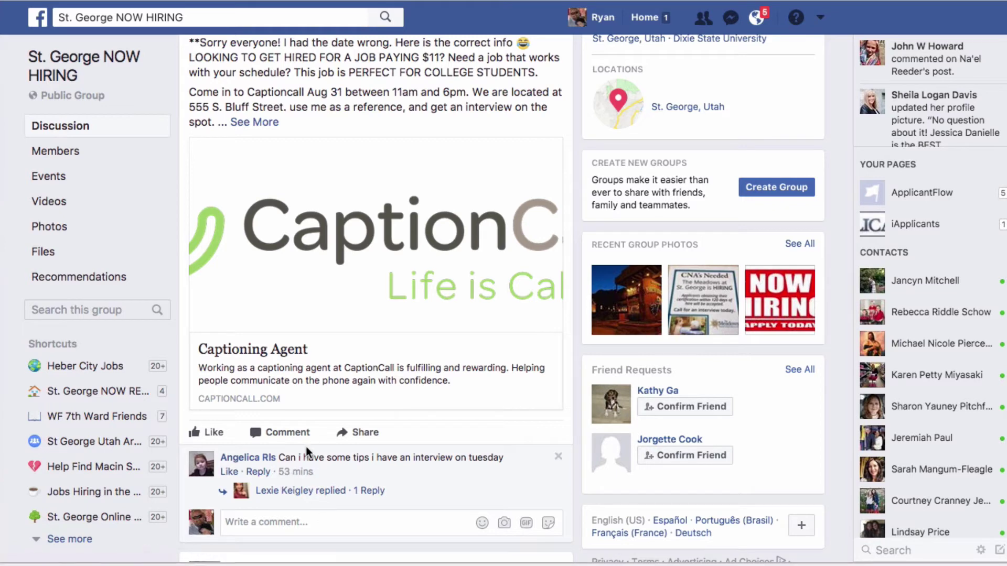
click(345, 497)
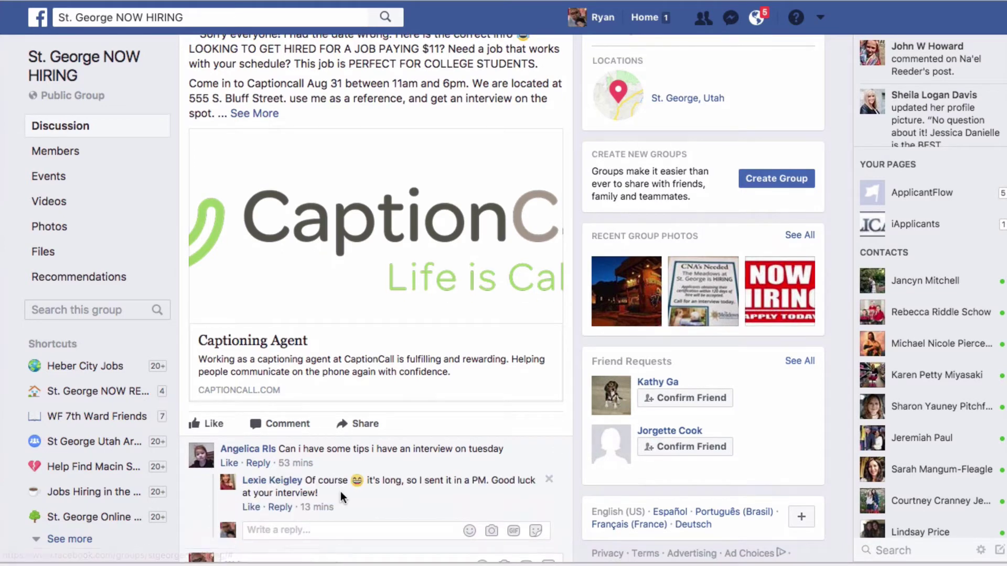
scroll(388, 499, down, 3)
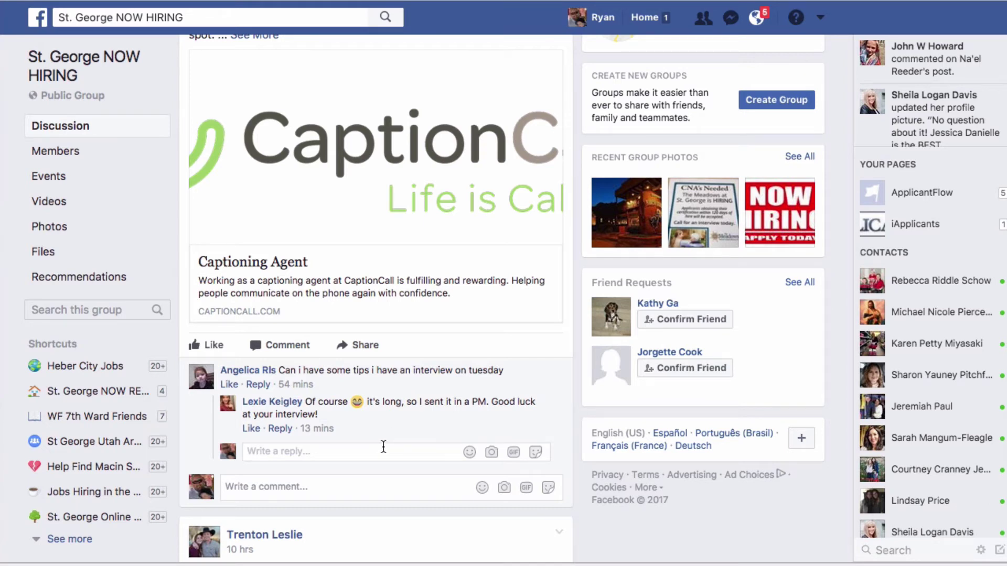
Step: Look through the older posts in the group from job seekers and employers, including their comments
scroll(383, 447, down, 5)
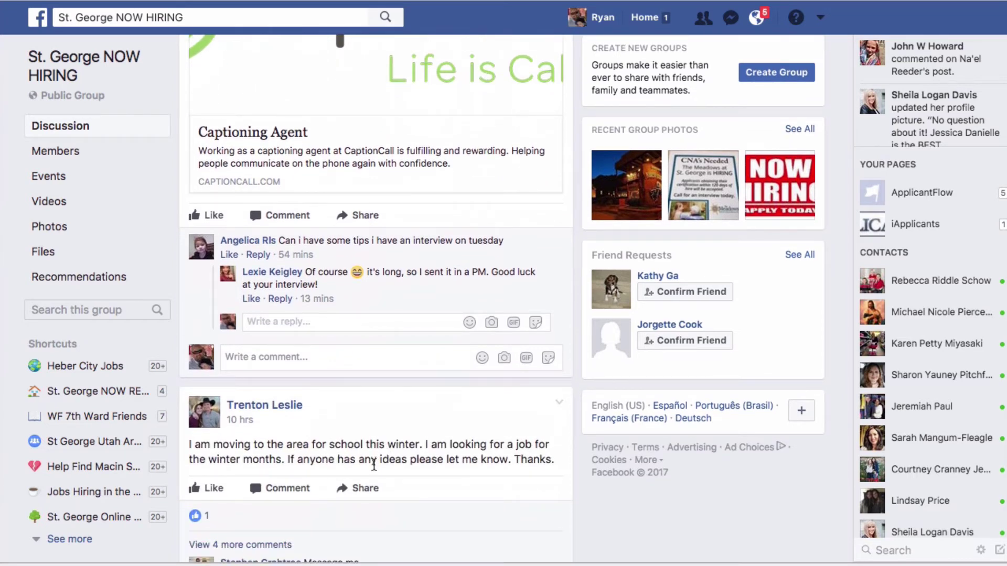
scroll(373, 467, down, 3)
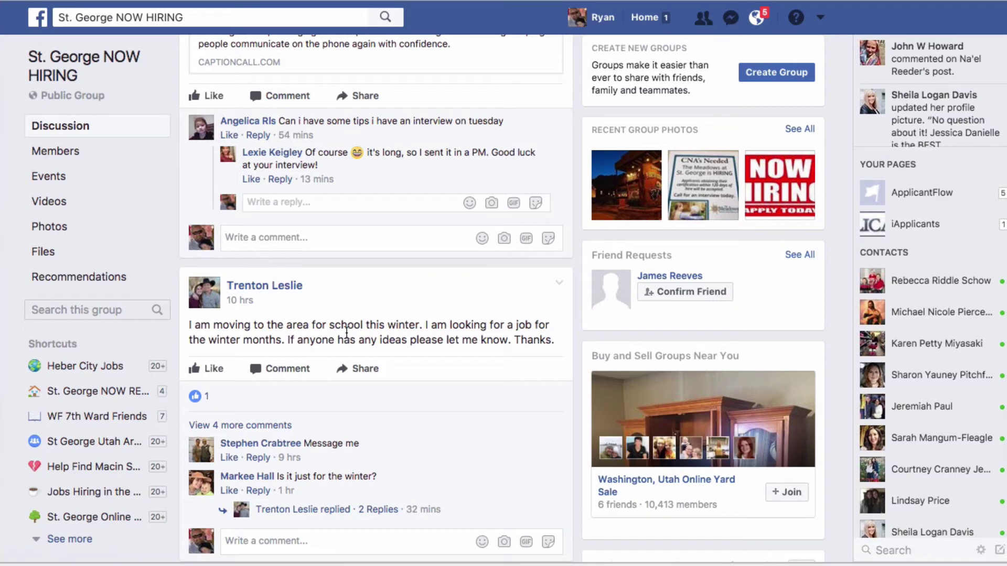
scroll(346, 332, down, 7)
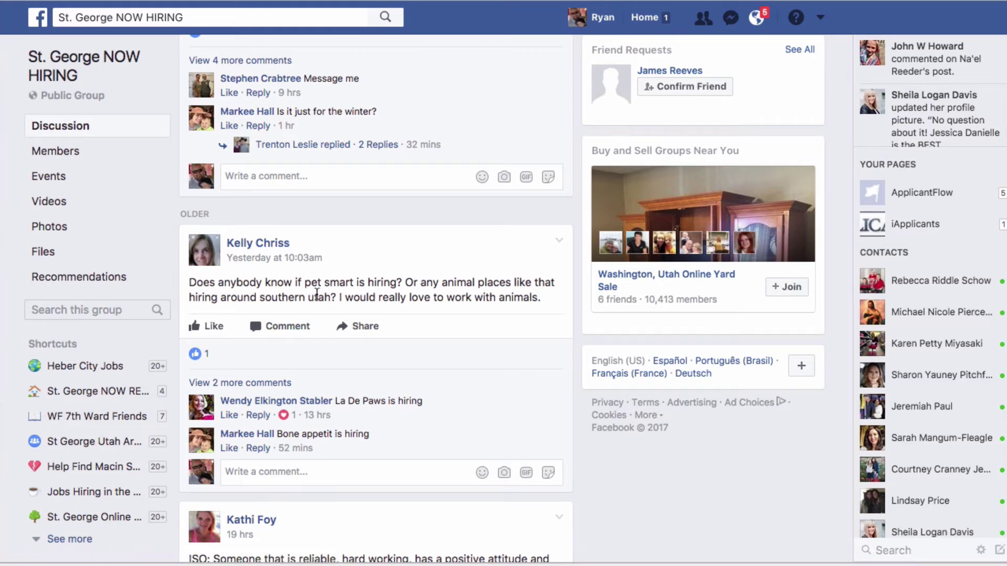
scroll(314, 297, down, 7)
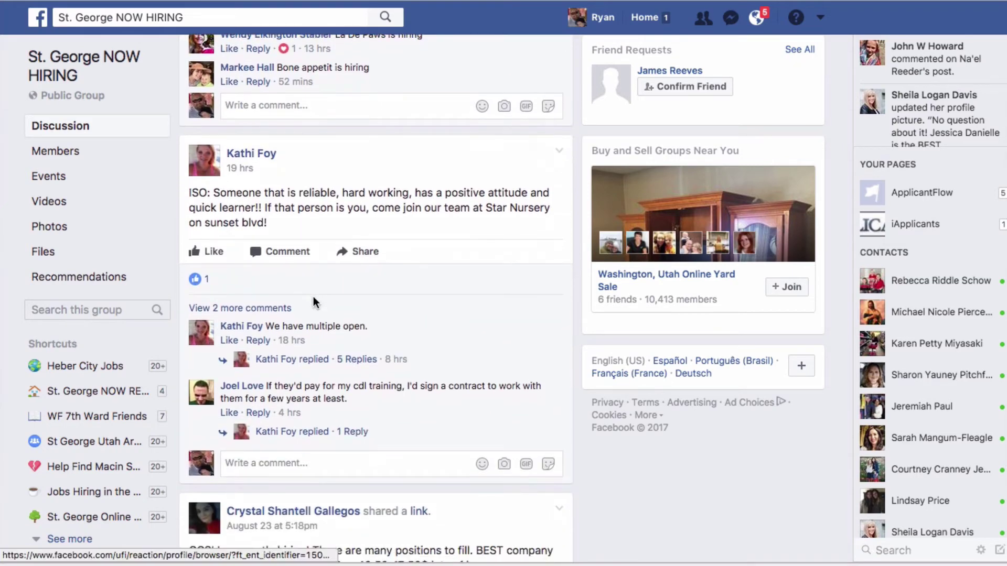
scroll(313, 297, down, 3)
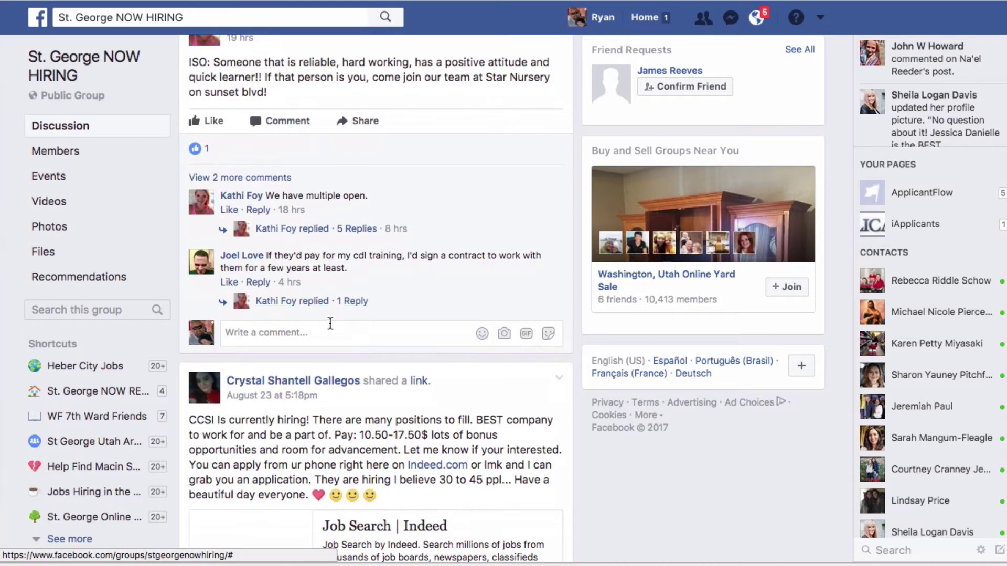
scroll(330, 325, down, 10)
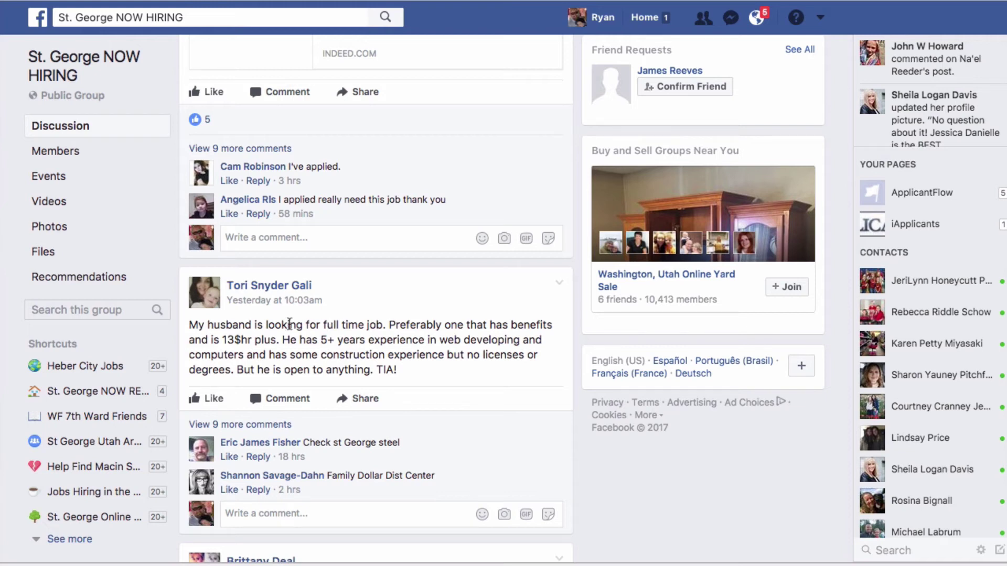
scroll(254, 332, down, 2)
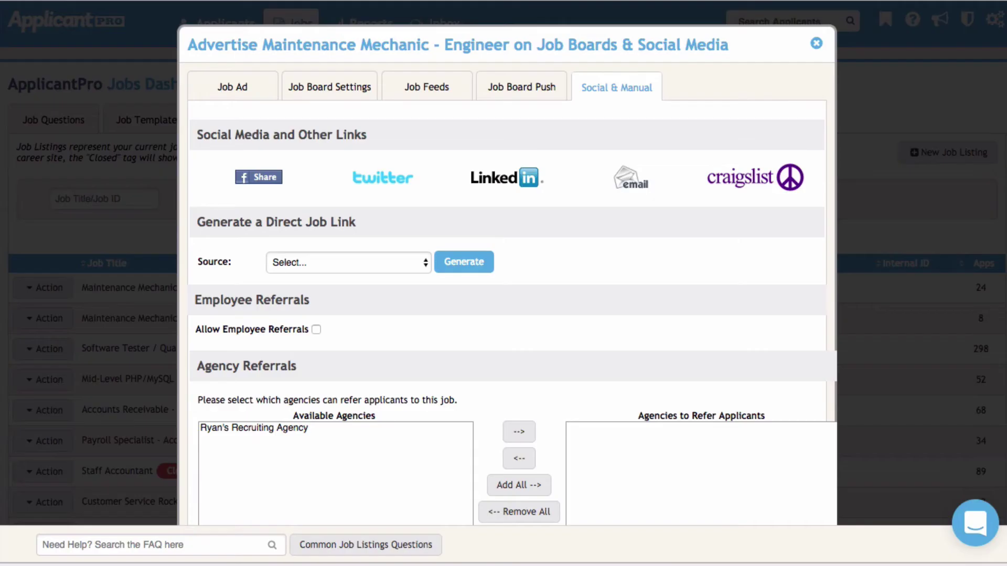
Step: In ApplicantPro, close the job advertising dialog, open the Sources settings and check the FaceBook source and its Facebook Job Groups job board
click(816, 41)
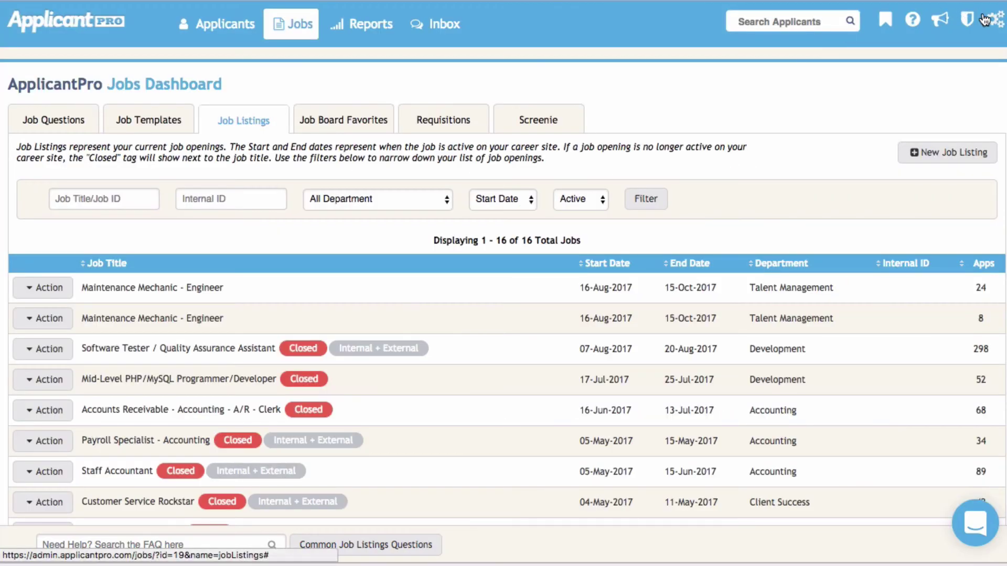
click(994, 20)
click(949, 82)
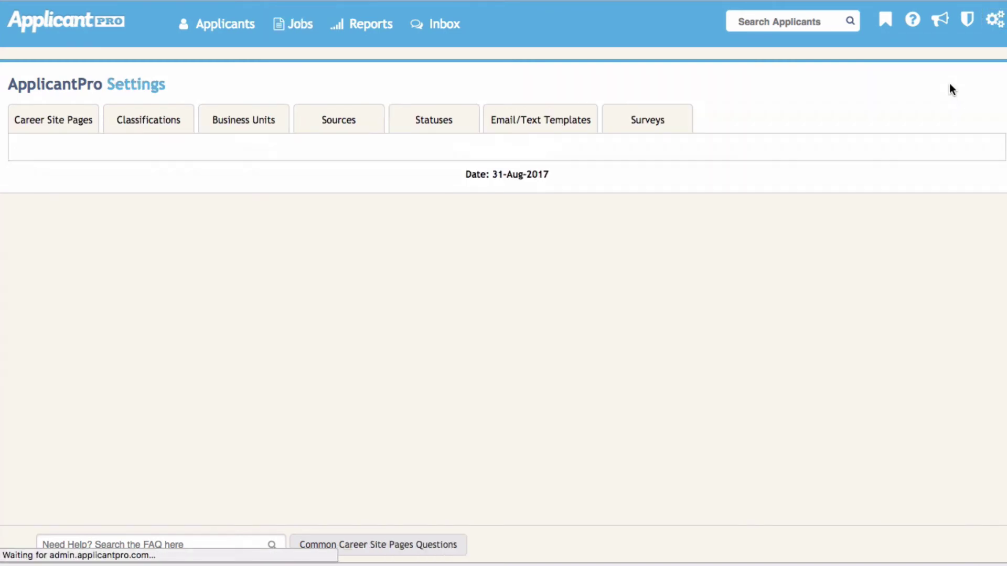
click(365, 121)
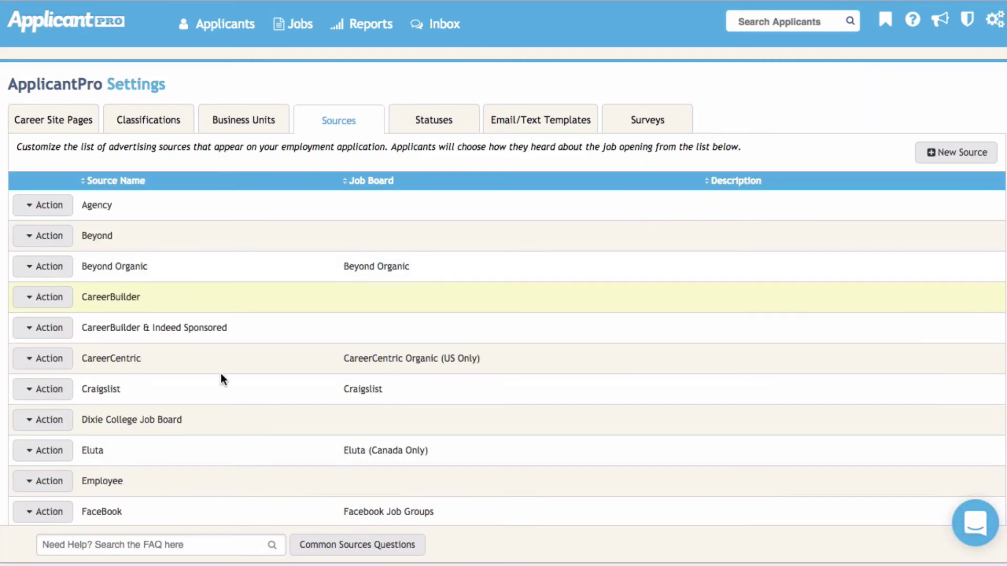
drag(122, 512, 84, 510)
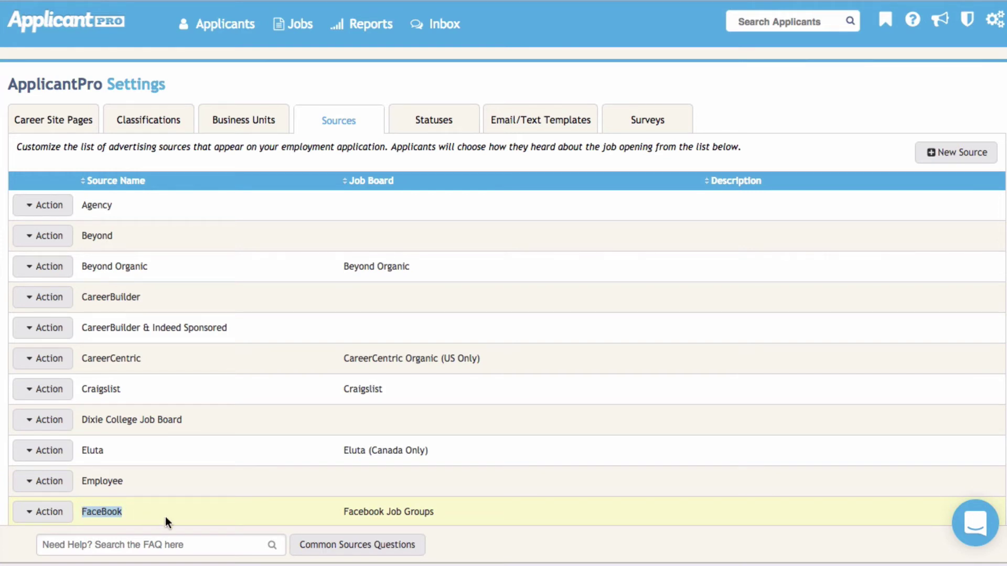
drag(340, 514, 427, 516)
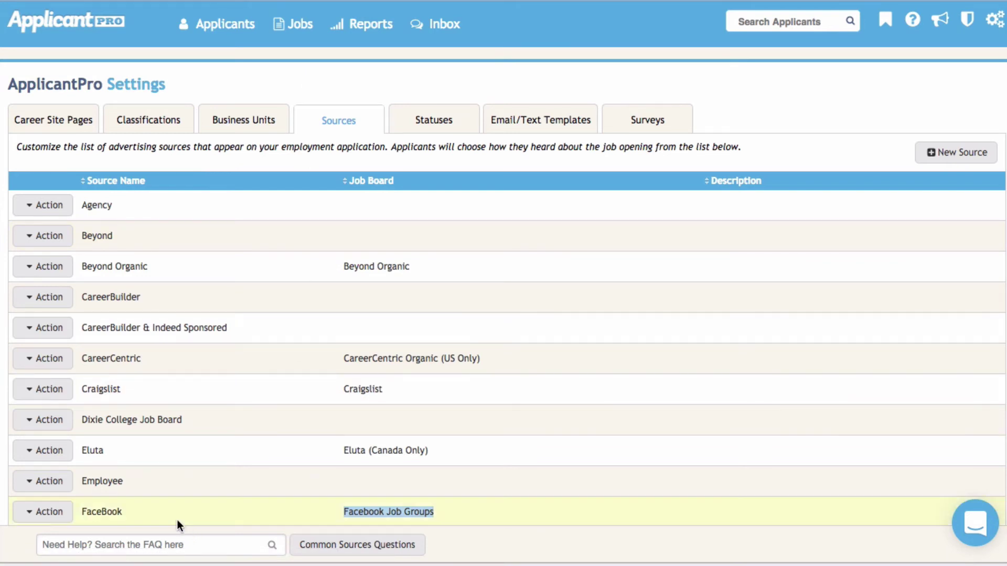
Step: Return to the job listings and open the Social & Manual advertising options for the second Maintenance Mechanic - Engineer job
click(293, 23)
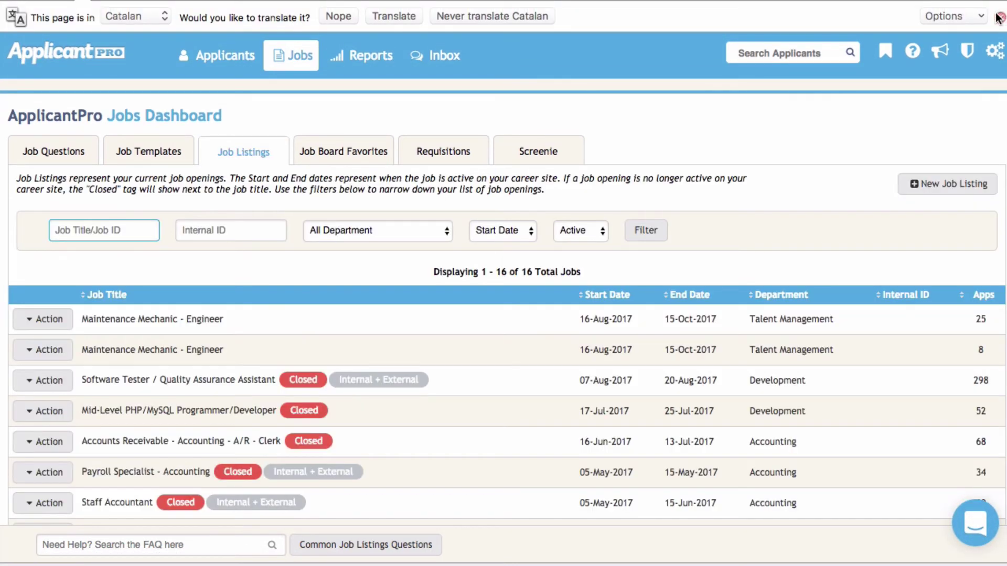
click(1000, 17)
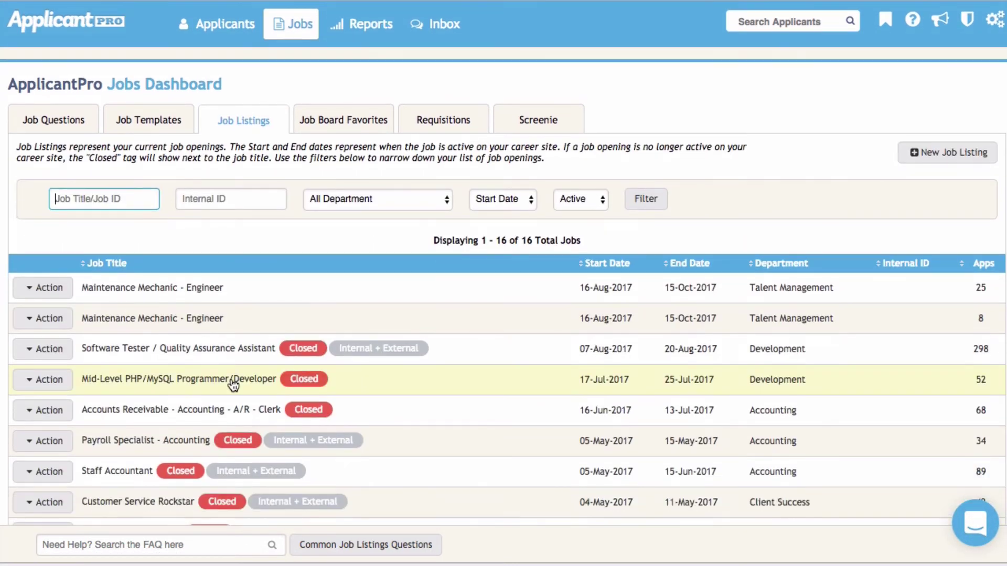
click(42, 321)
click(78, 380)
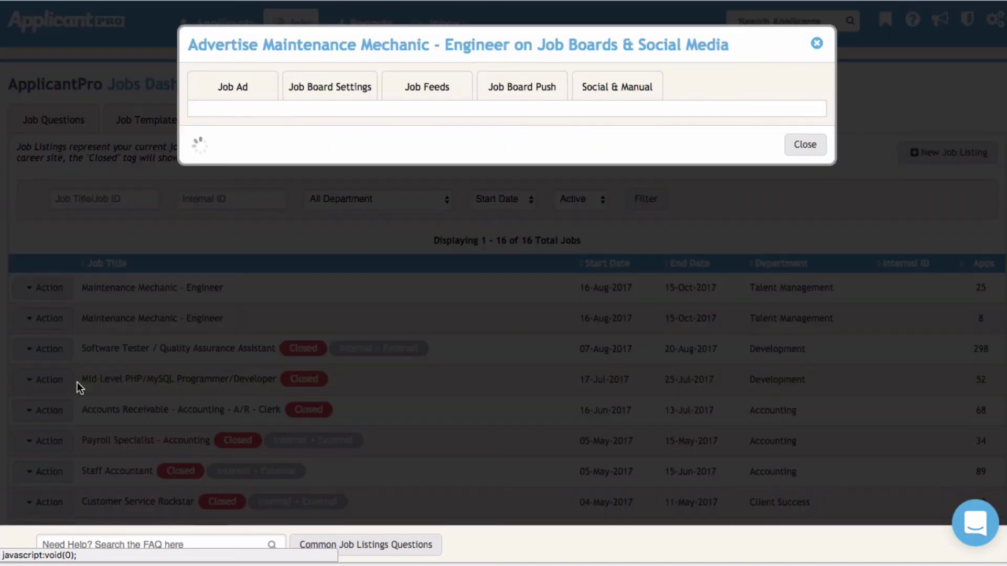
click(615, 90)
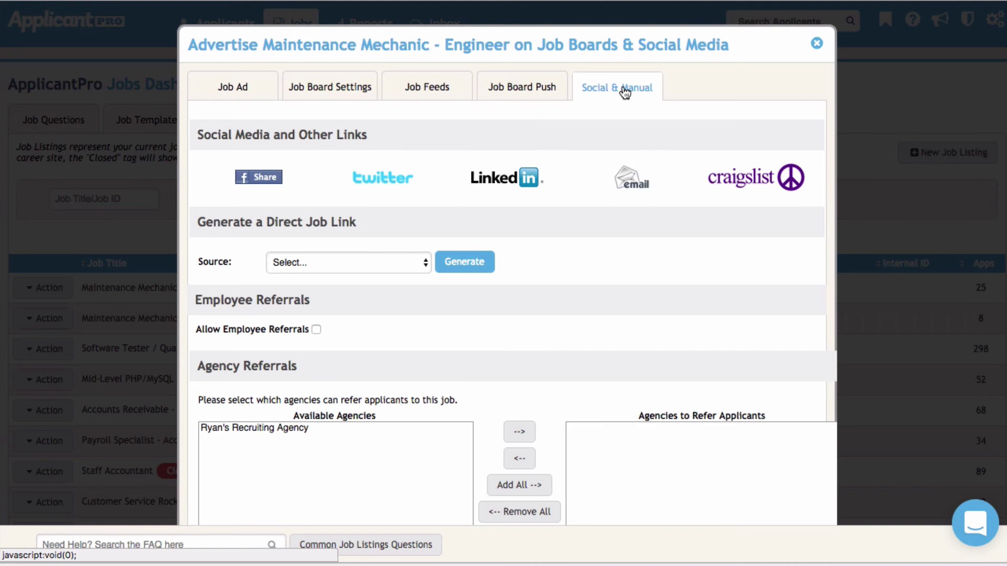
Step: Share the Maintenance Mechanic - Engineer job on Facebook with the message "We're Hiring. Click on the link below to learn more."
click(255, 178)
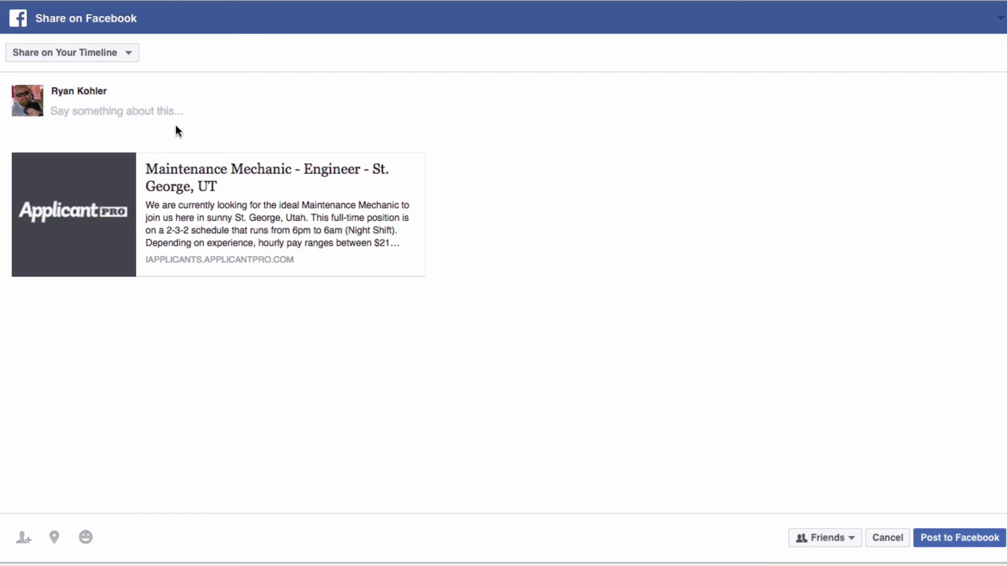
text(we)
key(BackSpace)
key(BackSpace)
text(We're )
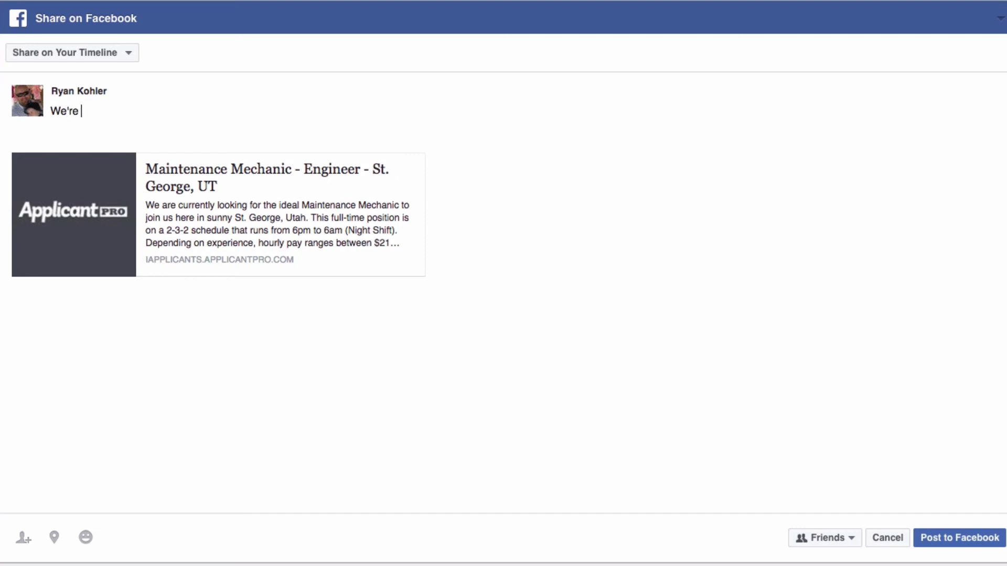
text(Hiring.  Click on the link below to)
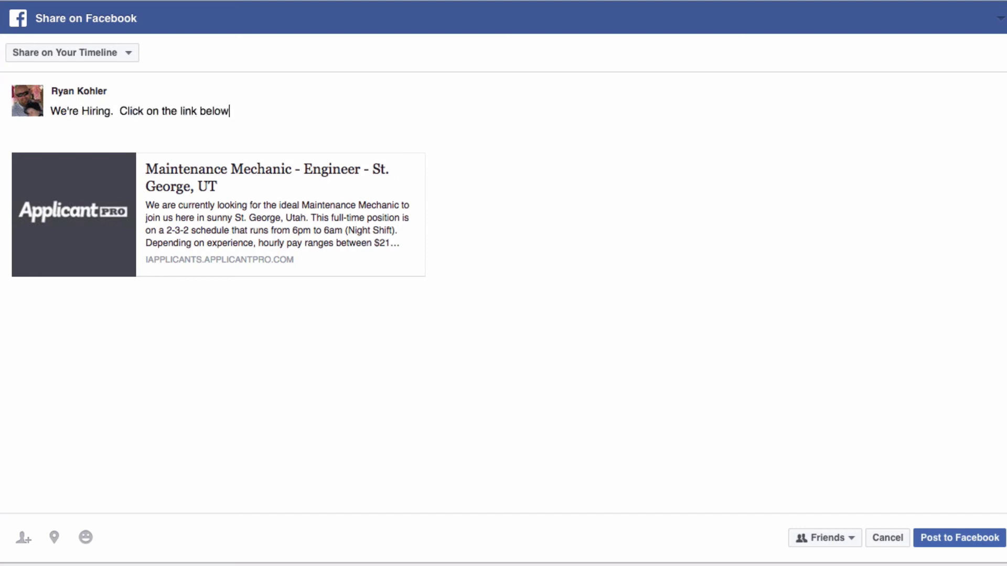
key(BackSpace)
text(to learn more.)
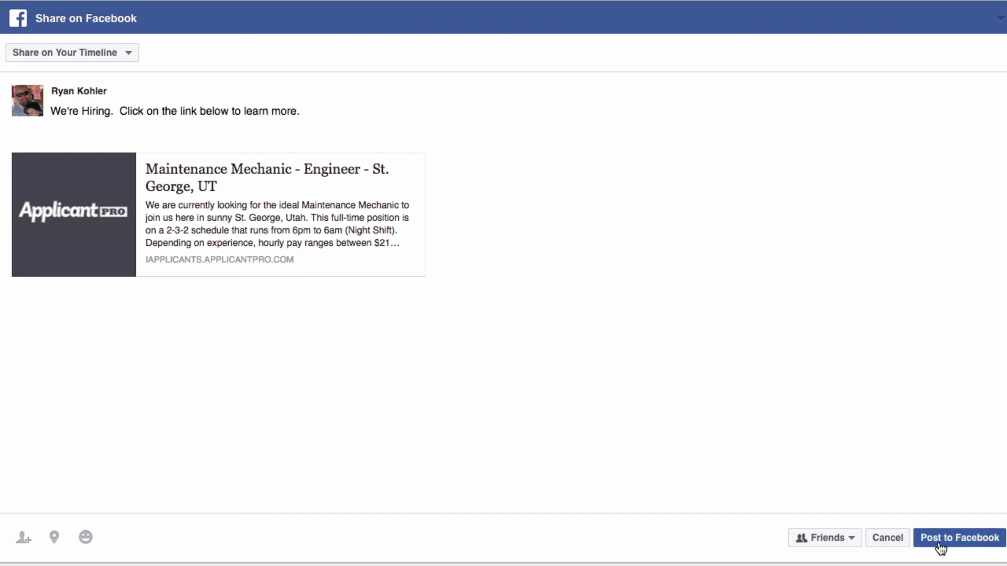
Step: Direct the share to a group instead of the timeline, choosing St. George NOW HIRING as the group
click(93, 54)
click(76, 114)
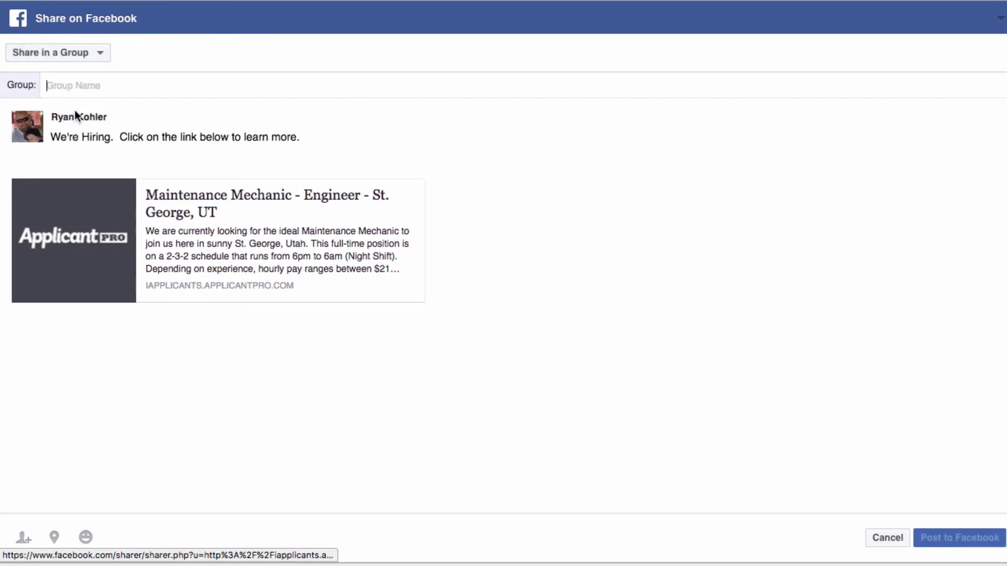
text(ar)
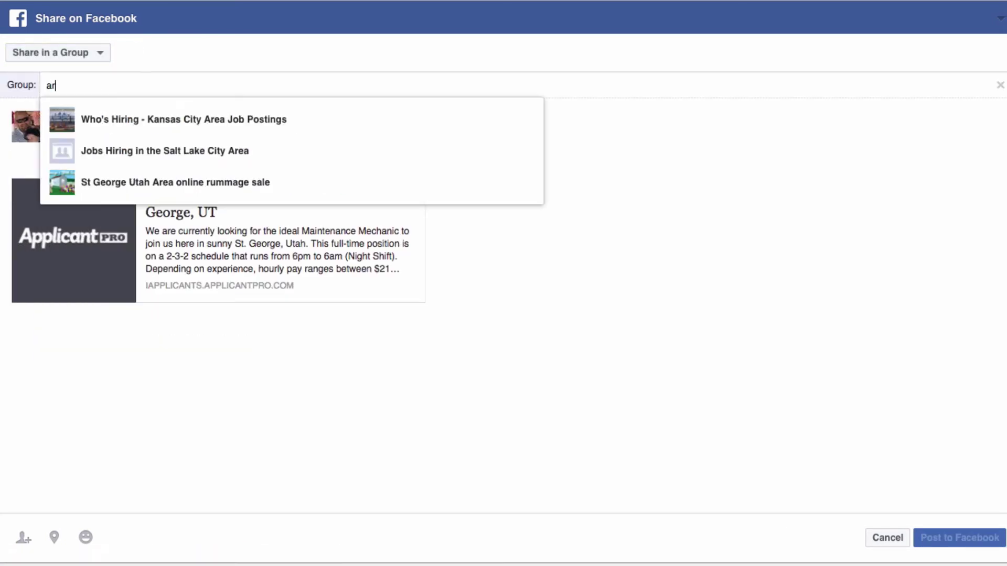
key(BackSpace)
key(BackSpace)
text(st)
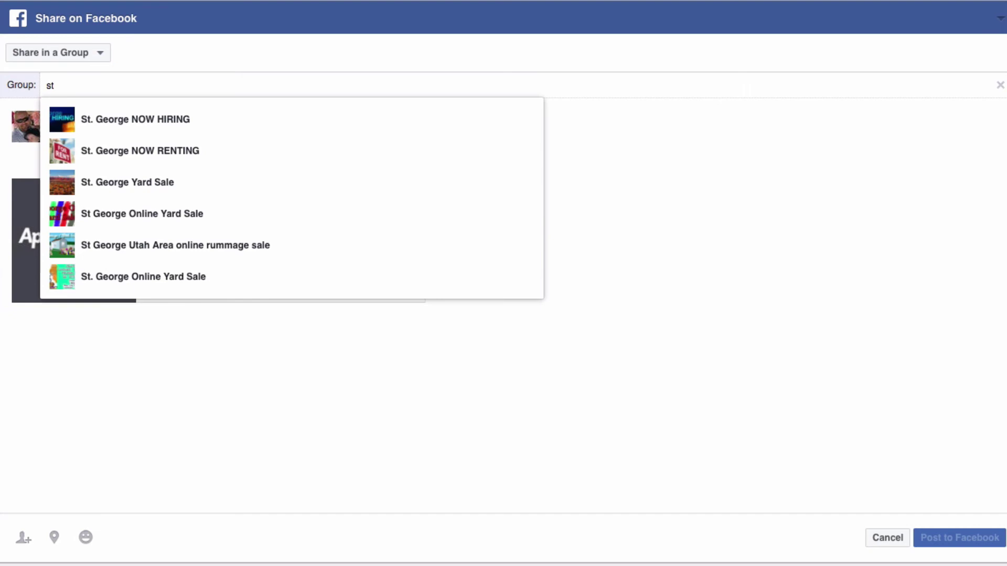
click(160, 120)
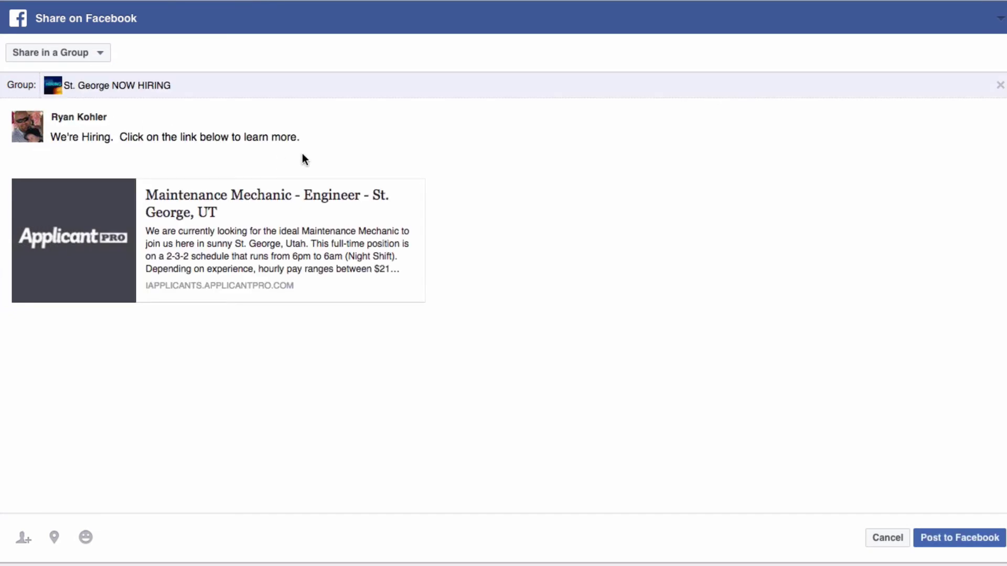
click(965, 545)
mouse_move(58, 137)
mouse_down()
mouse_move(304, 143)
mouse_move(49, 139)
mouse_up()
click(309, 142)
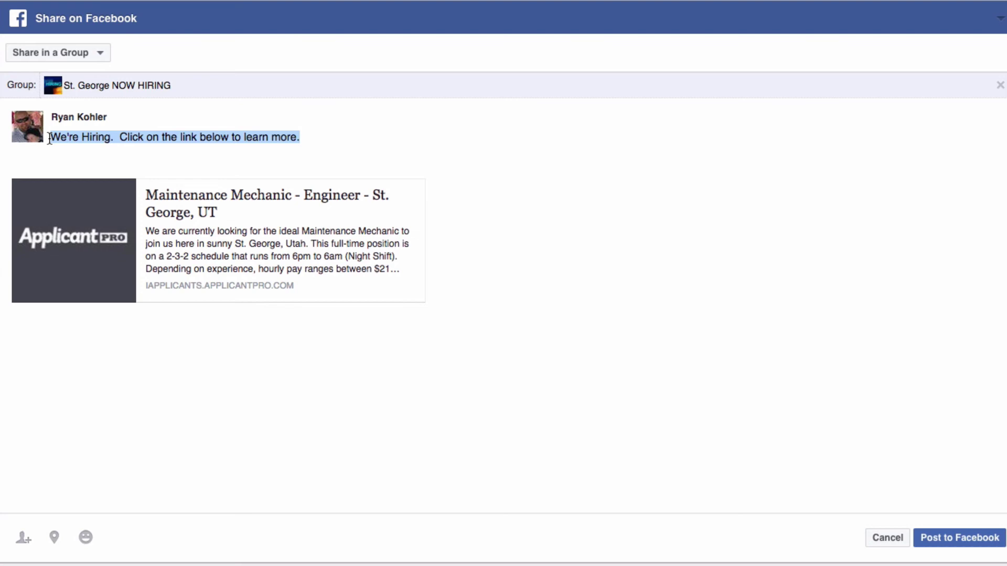
click(84, 138)
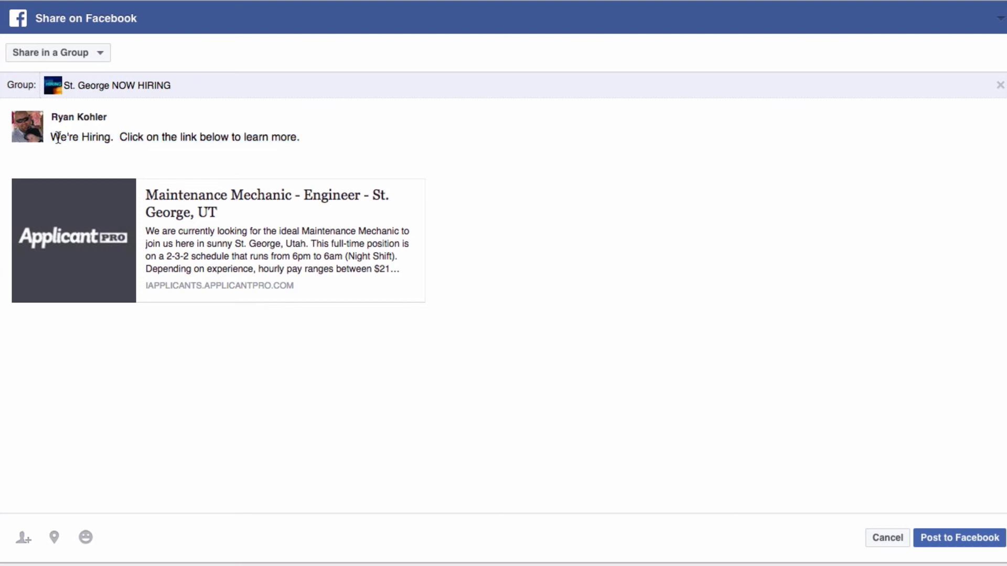
drag(60, 138, 315, 139)
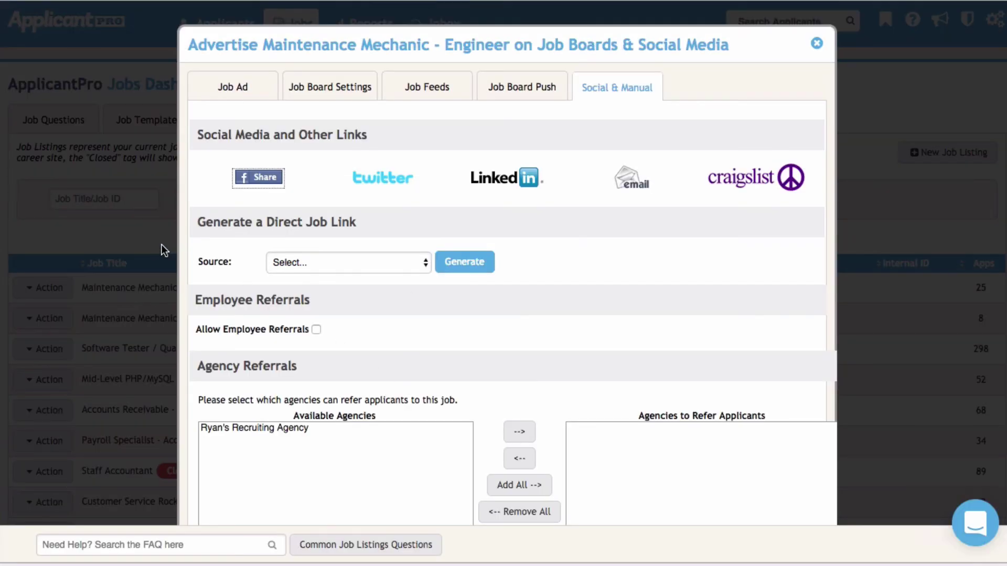
Step: Back in ApplicantPro, generate a direct job link with FaceBook as the source and copy it
click(310, 262)
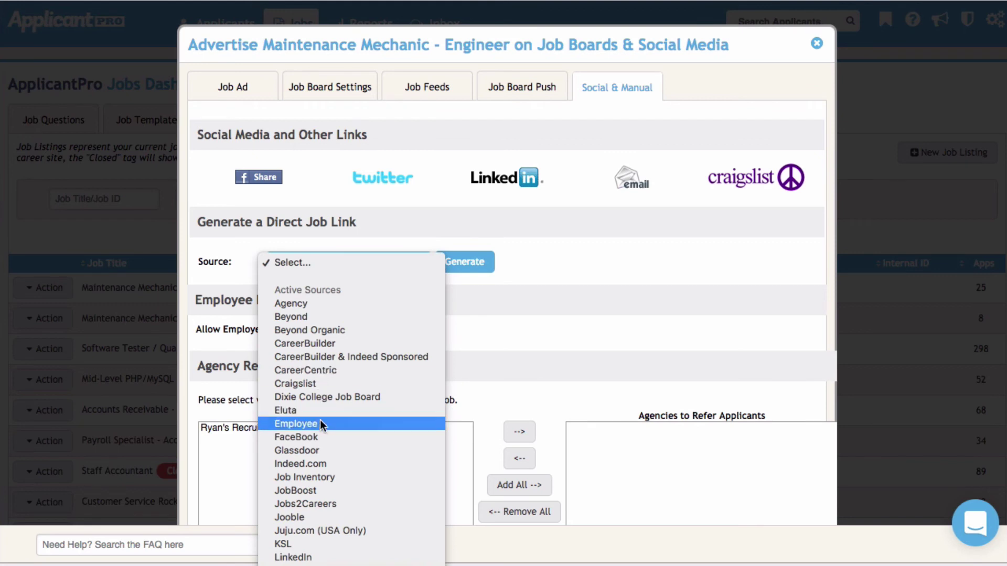
click(319, 437)
click(462, 263)
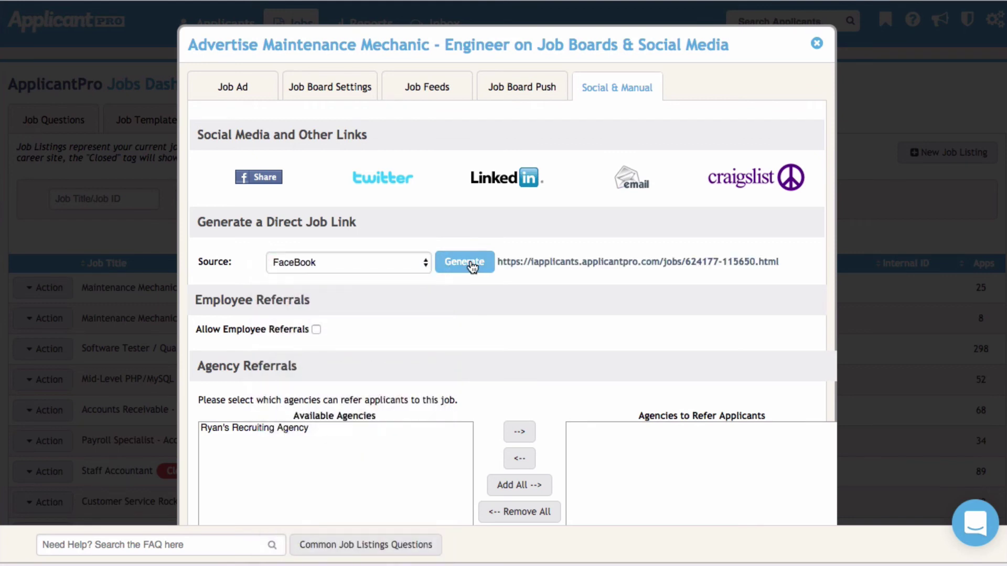
drag(781, 261, 494, 261)
key(ctrl+c)
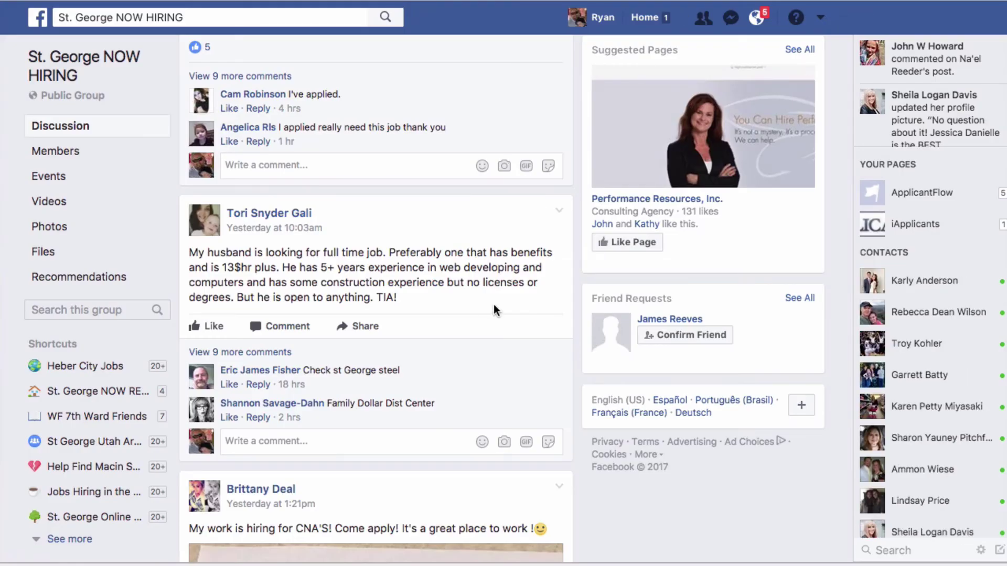
Step: In the St. George NOW HIRING group, draft a comment on the husband's job-search post: "We're hiring. Have him apply on our site:" plus the copied link
scroll(362, 278, down, 1)
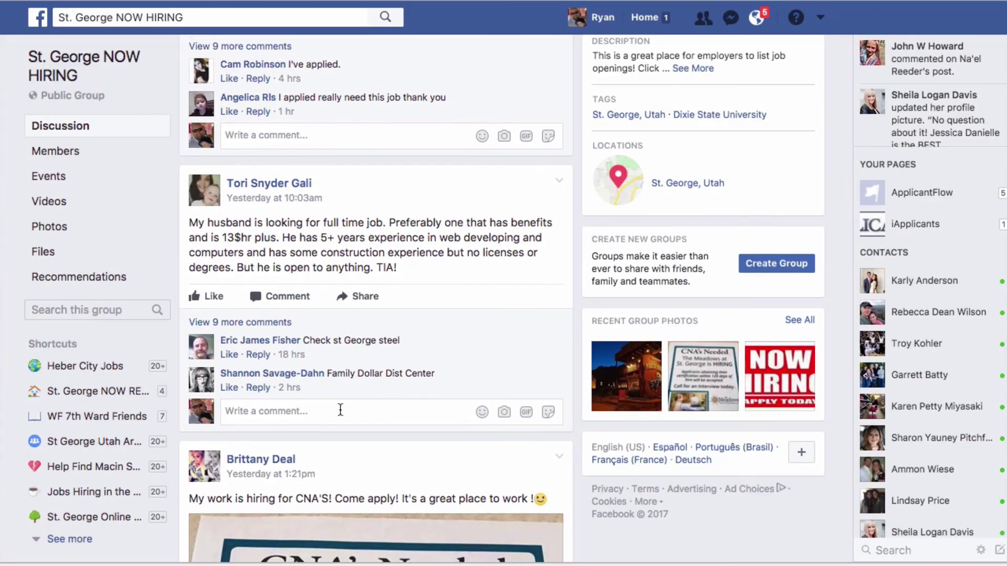
click(340, 410)
text(We're hiring.  Have him apply onour s)
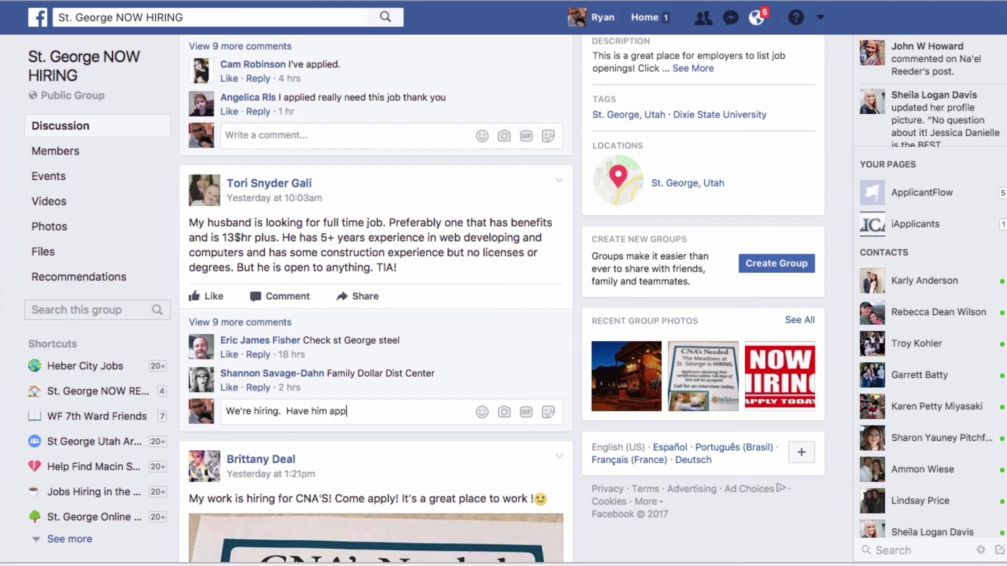
key(BackSpace)
key(BackSpace)
key(BackSpace)
key(BackSpace)
key(BackSpace)
text(our site:)
key(ctrl+v)
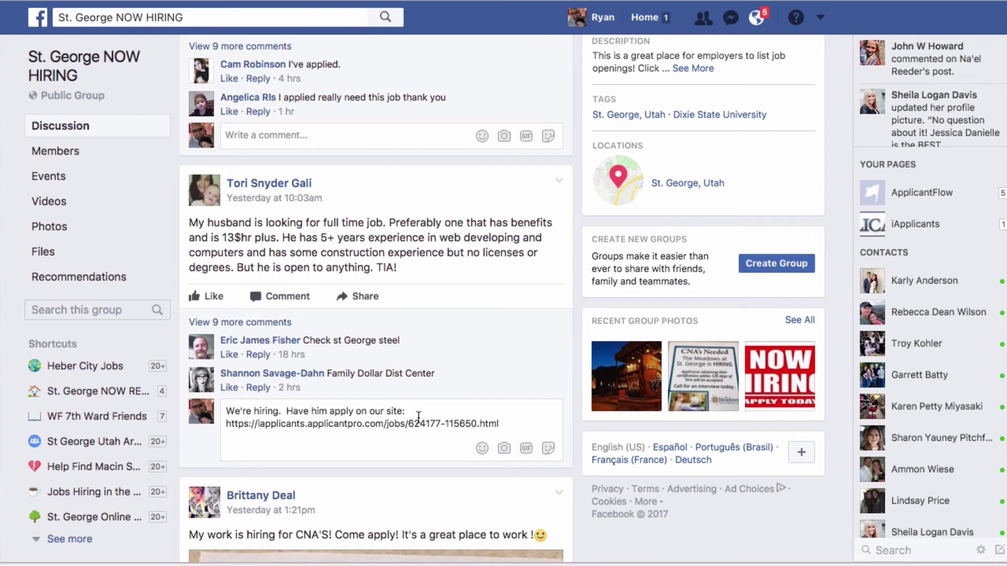
drag(409, 426, 472, 428)
Step: Expand the hidden comments on the CNA's Needed post from The Meadows and examine its text and flyer
scroll(453, 266, down, 3)
scroll(453, 267, down, 10)
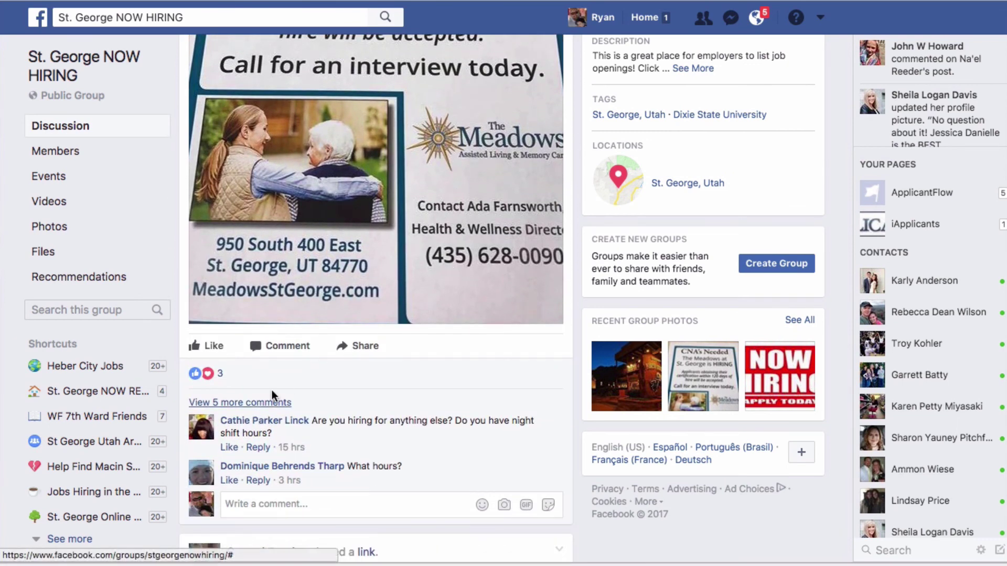
click(266, 403)
scroll(282, 392, down, 3)
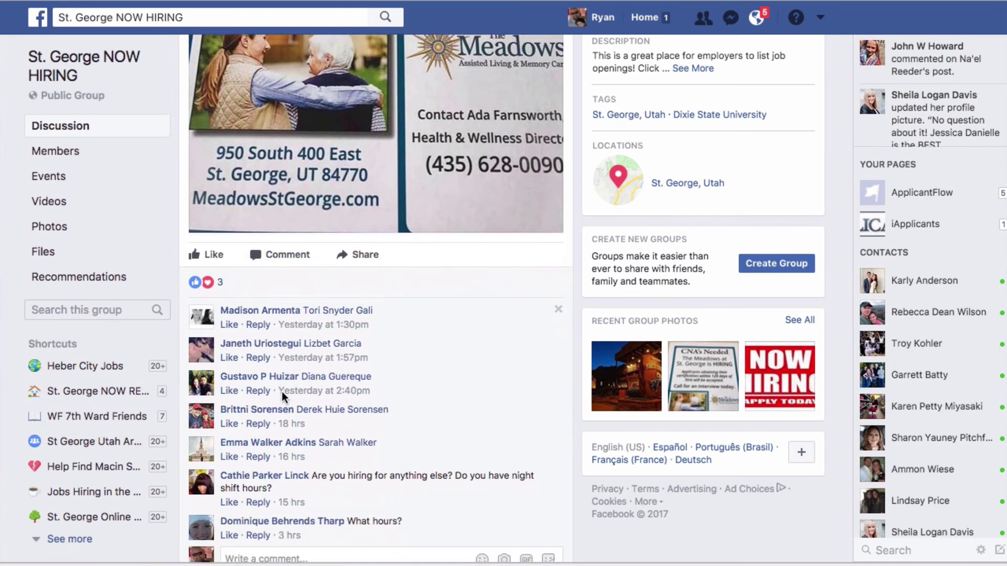
scroll(282, 391, up, 6)
scroll(282, 391, up, 3)
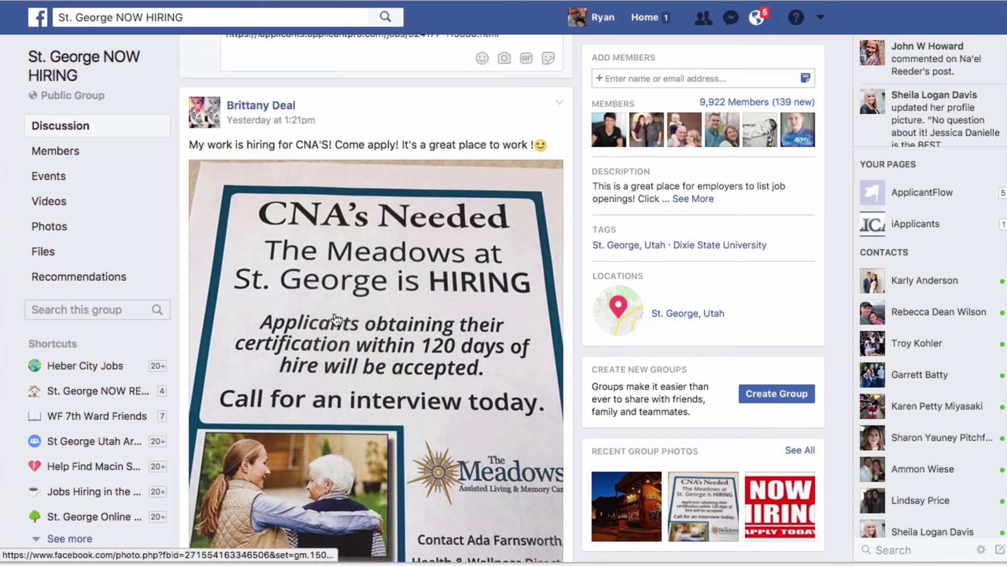
scroll(335, 320, down, 2)
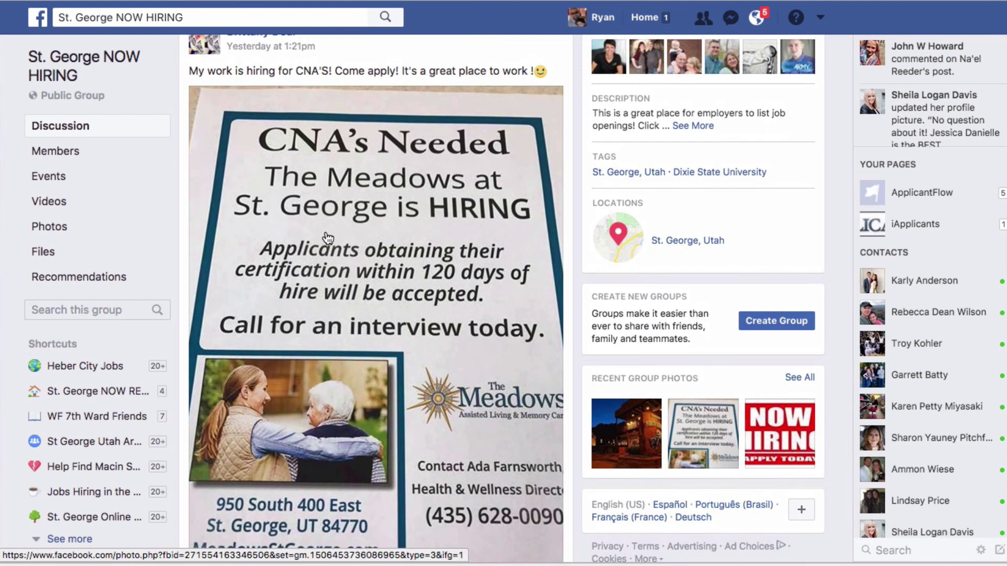
scroll(301, 231, up, 1)
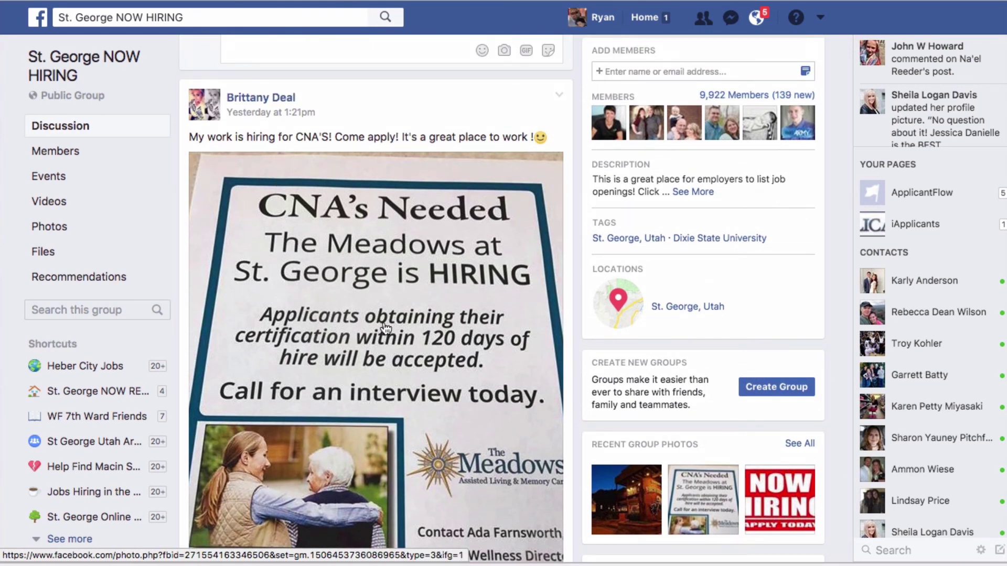
scroll(385, 328, down, 3)
scroll(385, 328, up, 3)
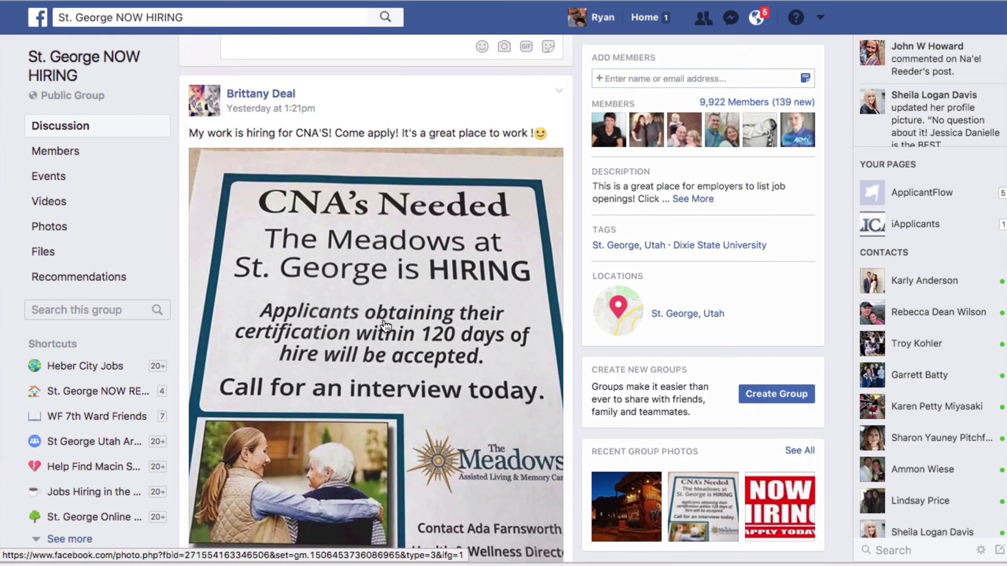
drag(403, 132, 485, 134)
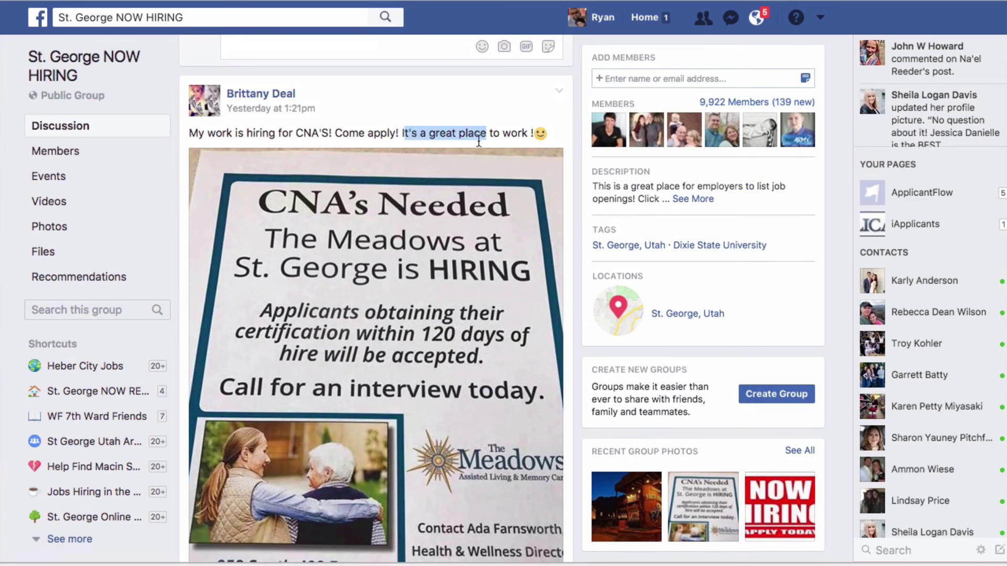
Step: Look through the name-tagging comments and applicant questions under the CNA's Needed flyer, including when they were posted
scroll(388, 271, down, 3)
scroll(388, 270, down, 5)
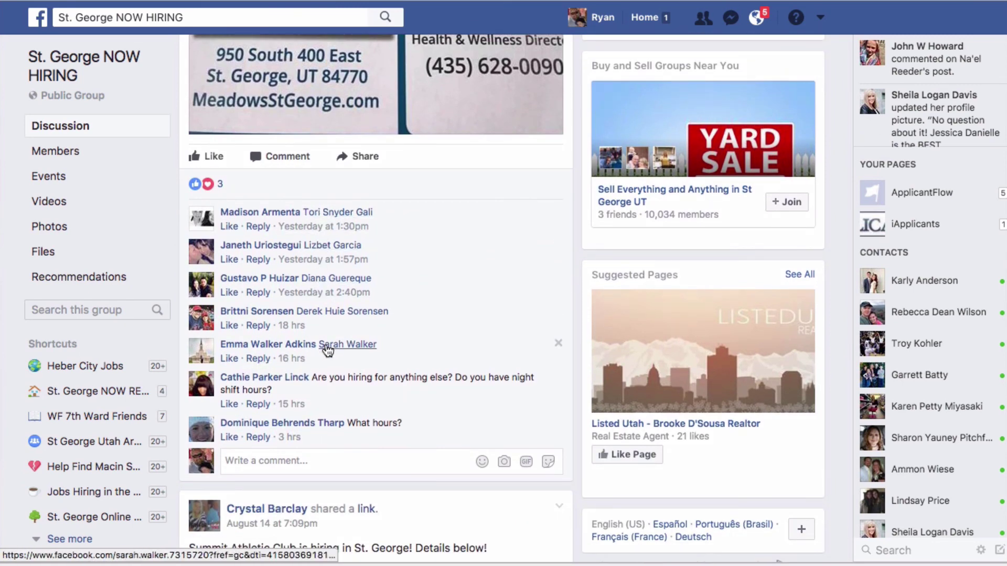
mouse_move(332, 351)
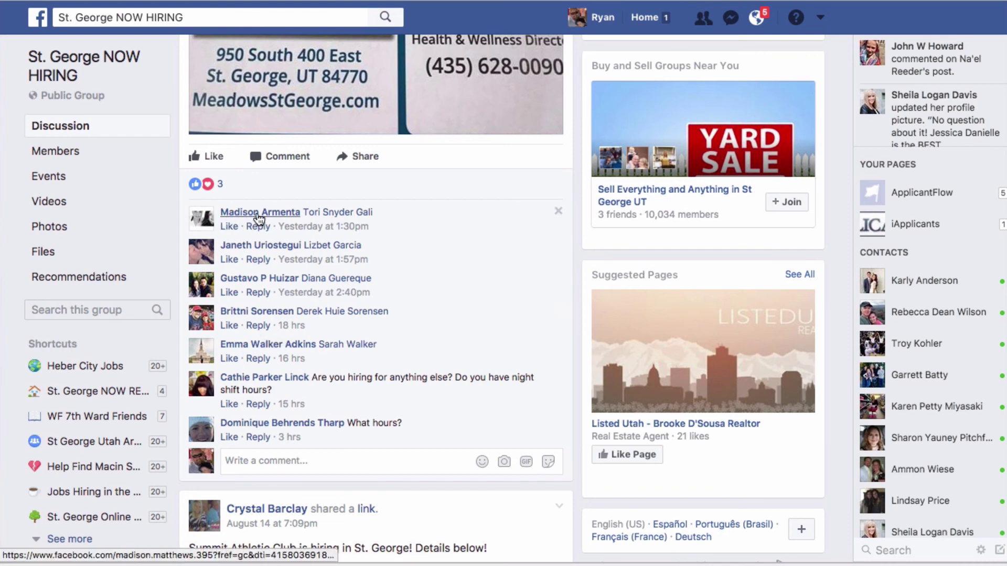
mouse_move(254, 217)
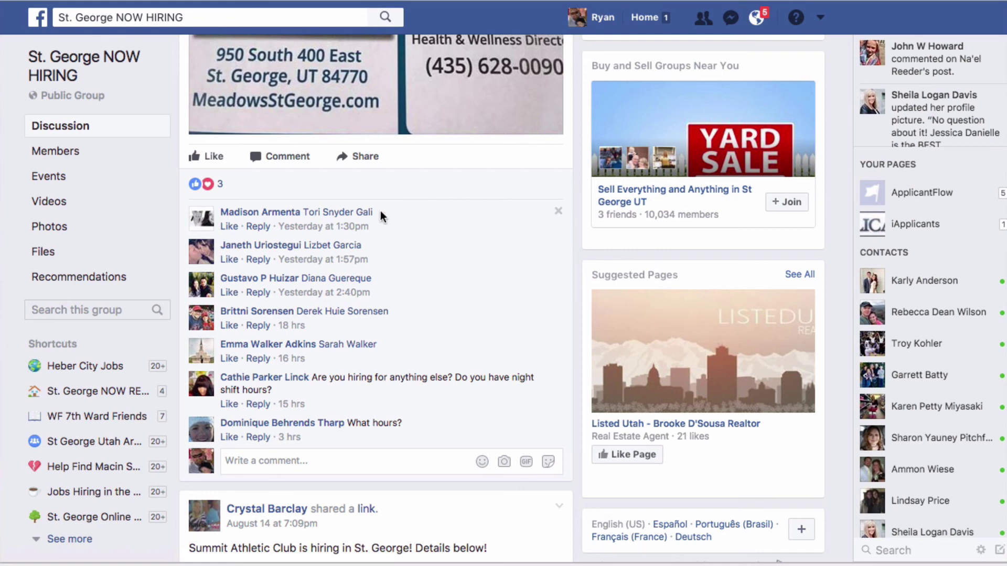
mouse_move(340, 217)
scroll(360, 389, up, 1)
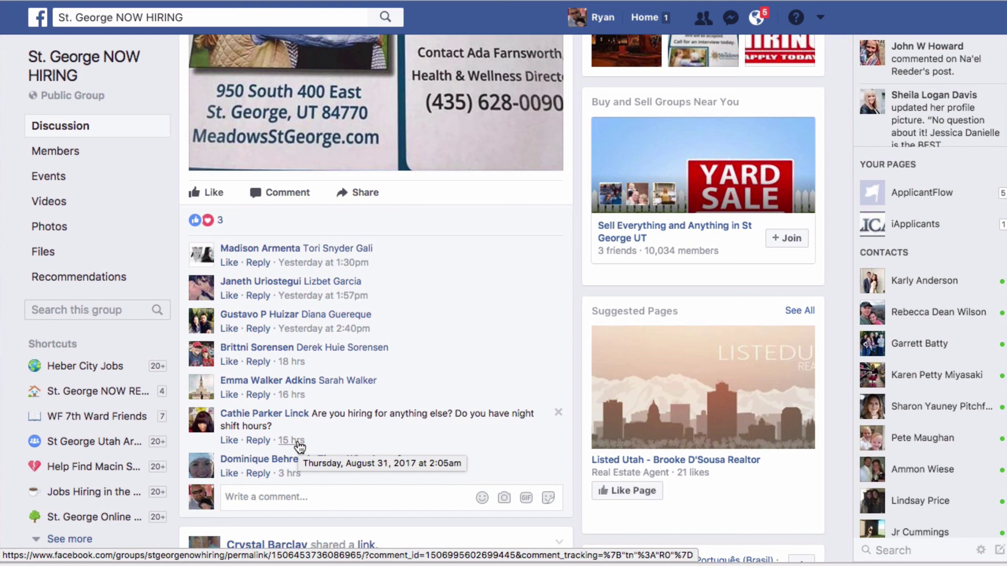
scroll(340, 412, up, 3)
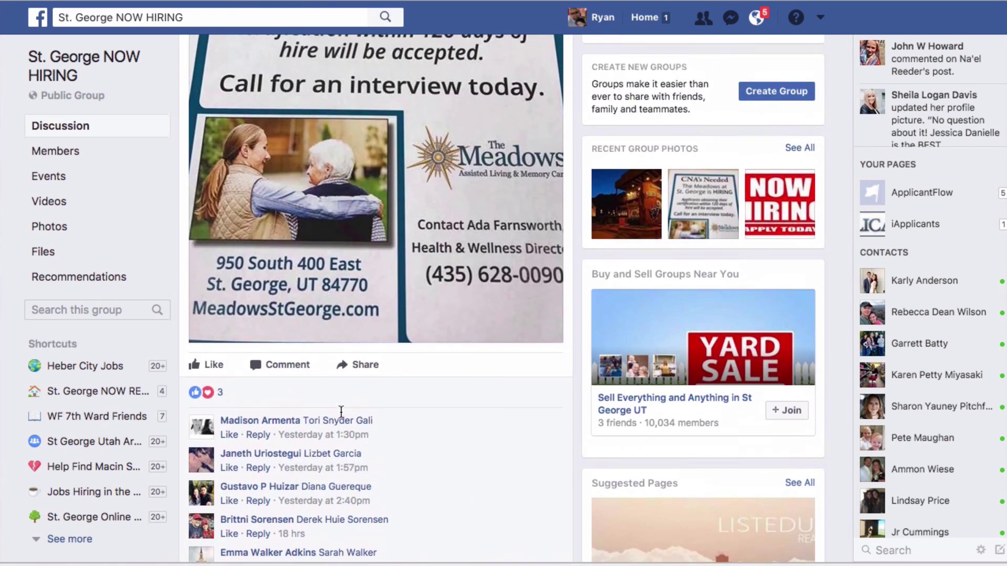
scroll(275, 396, up, 3)
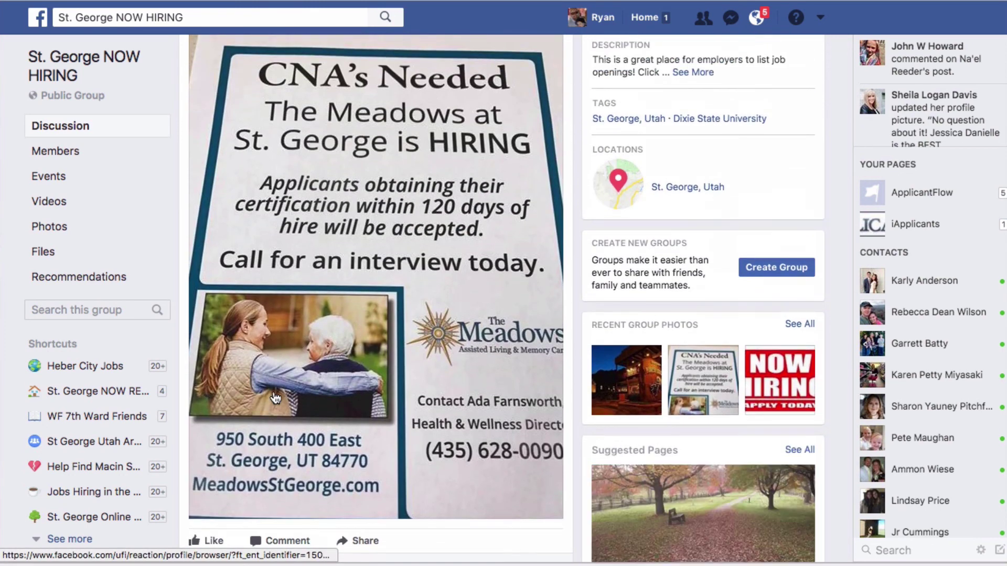